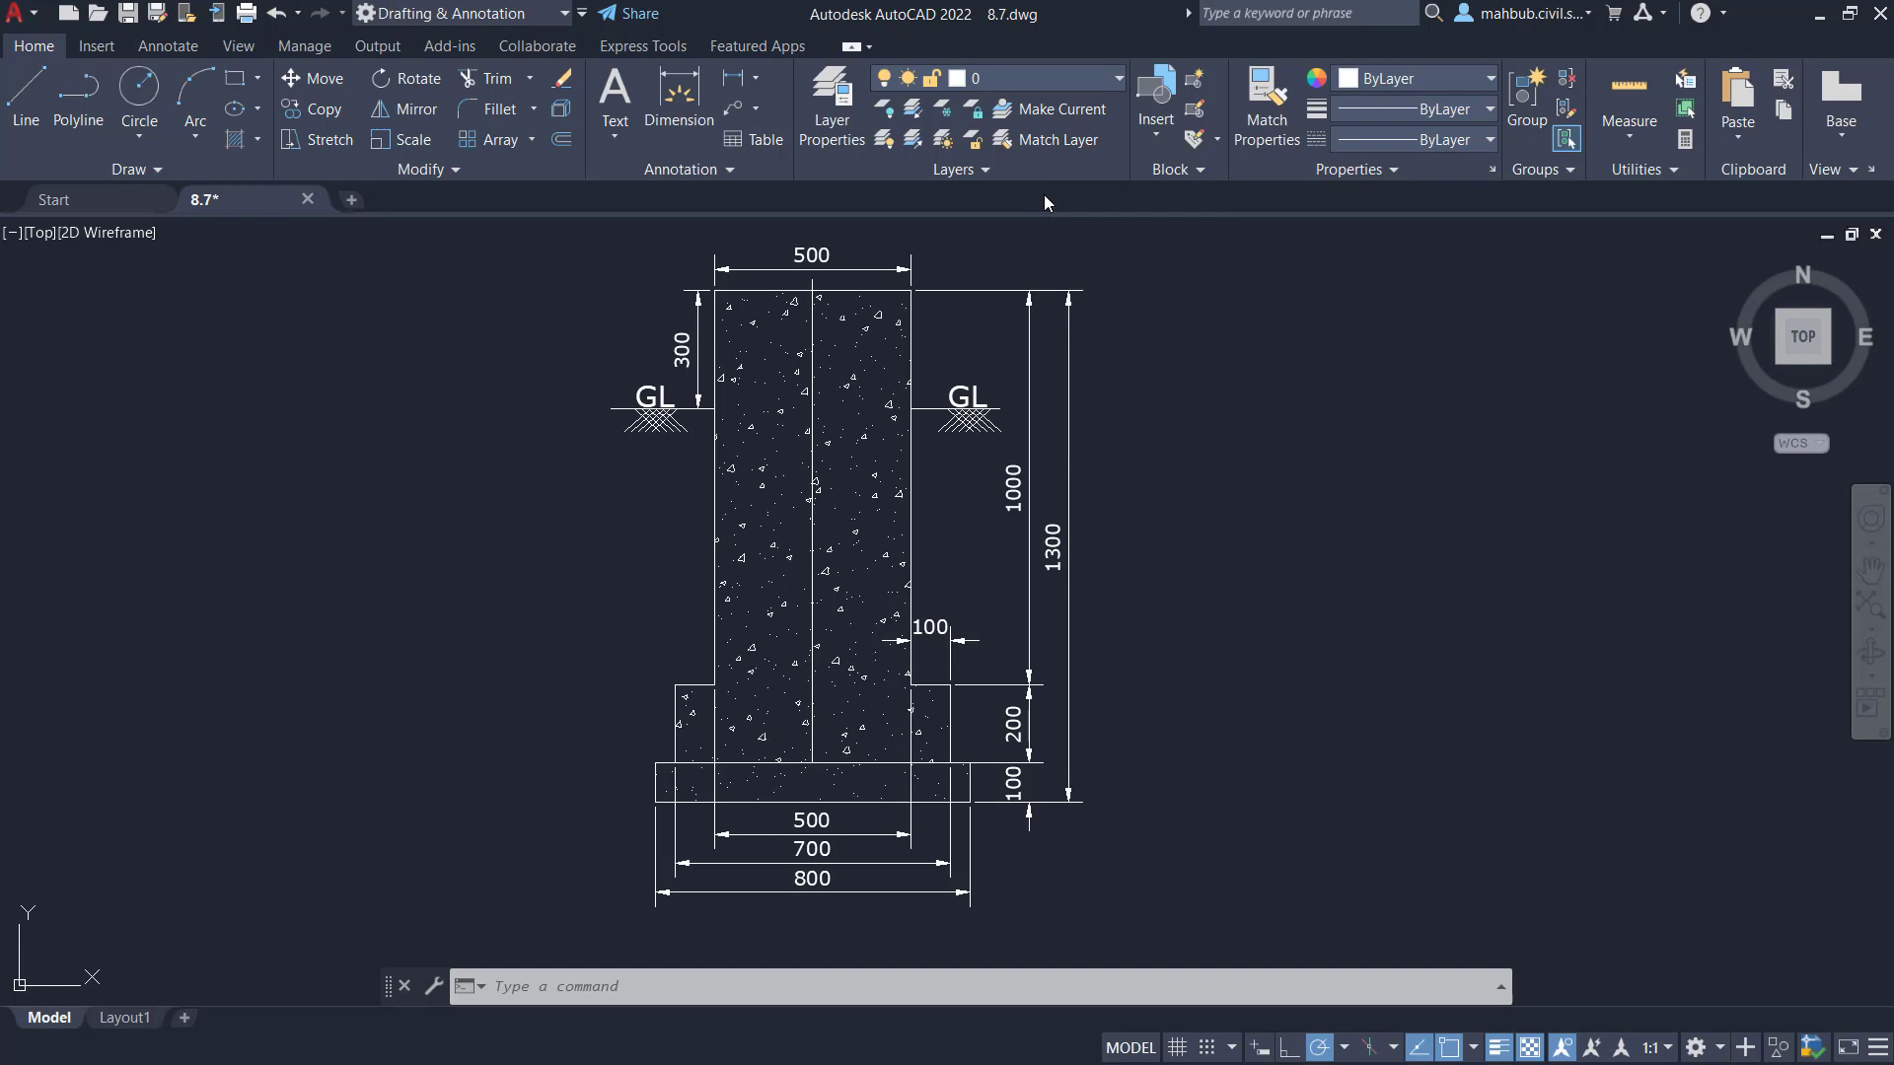
Select all dimensions in the drawing by applying Select Similar to the vertical 1000 dimension.
right_click(1044, 193)
left_click(1041, 192)
left_click(1027, 342)
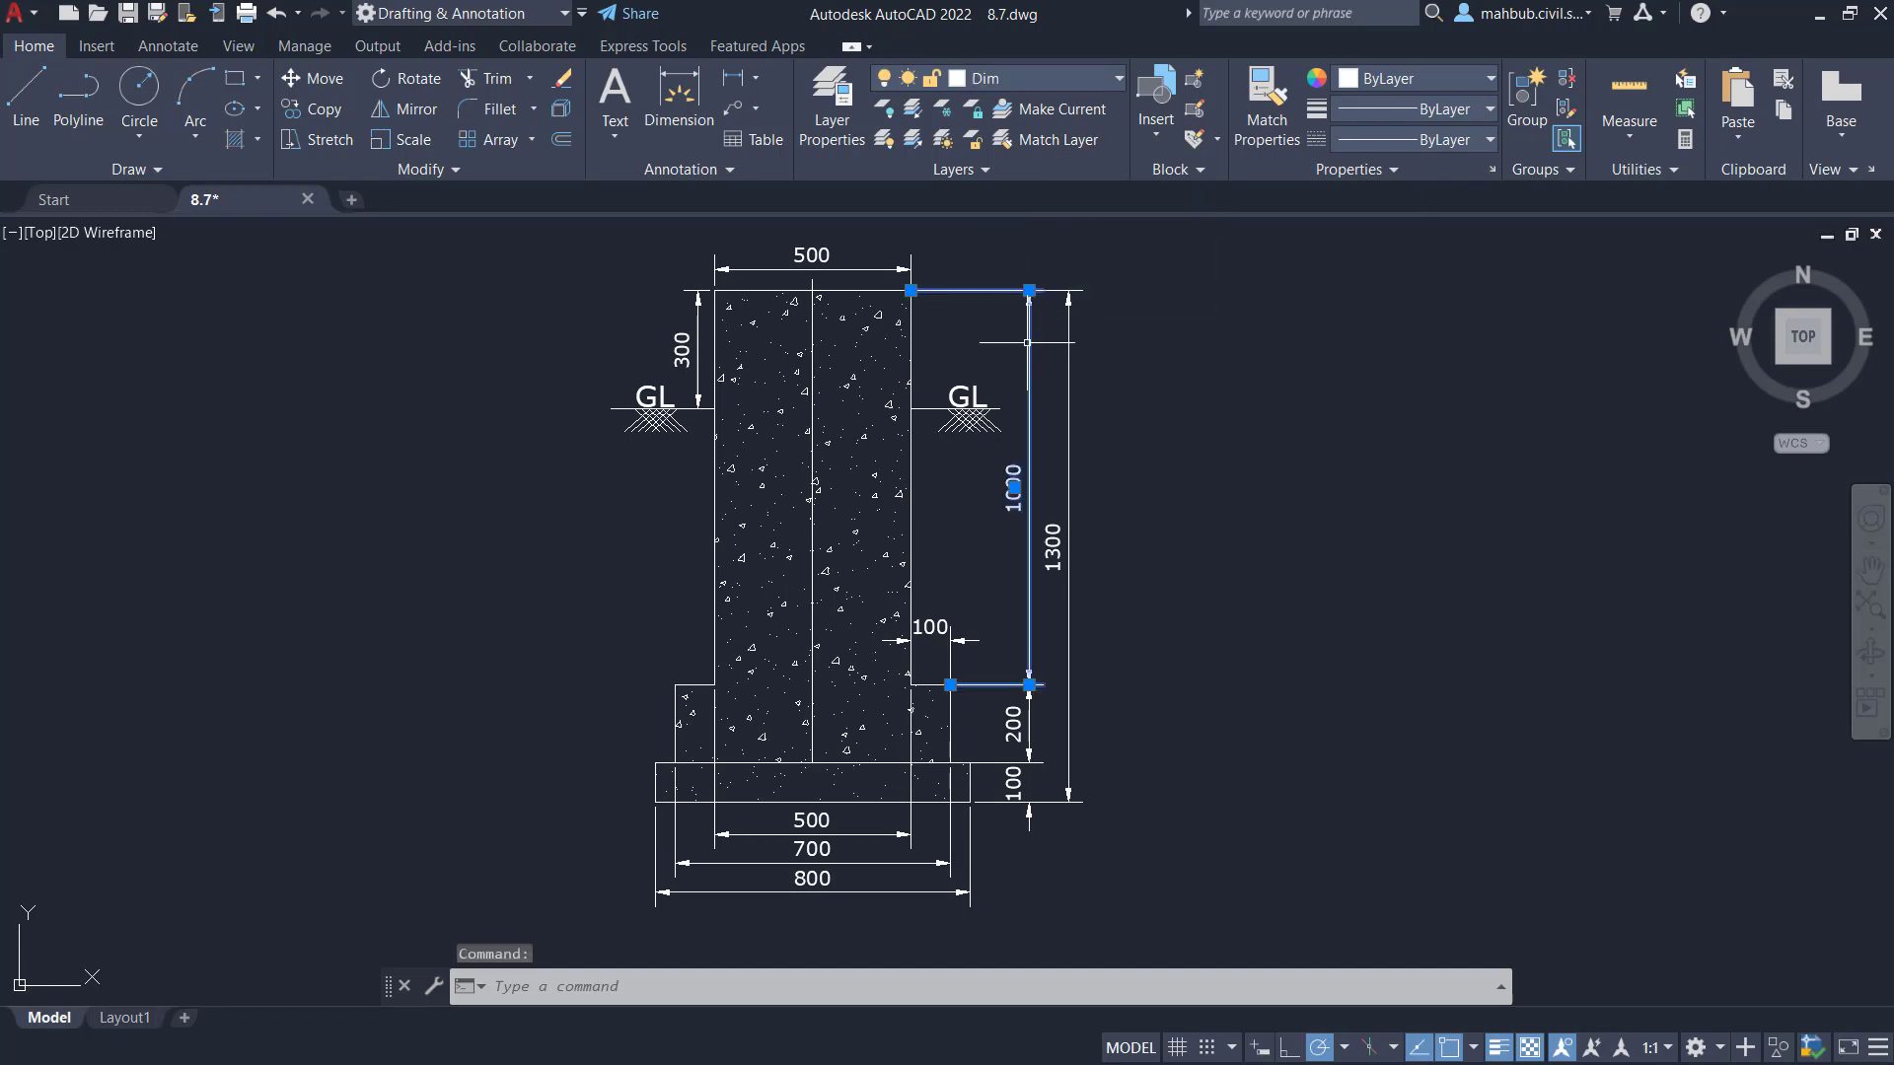
right_click(1111, 355)
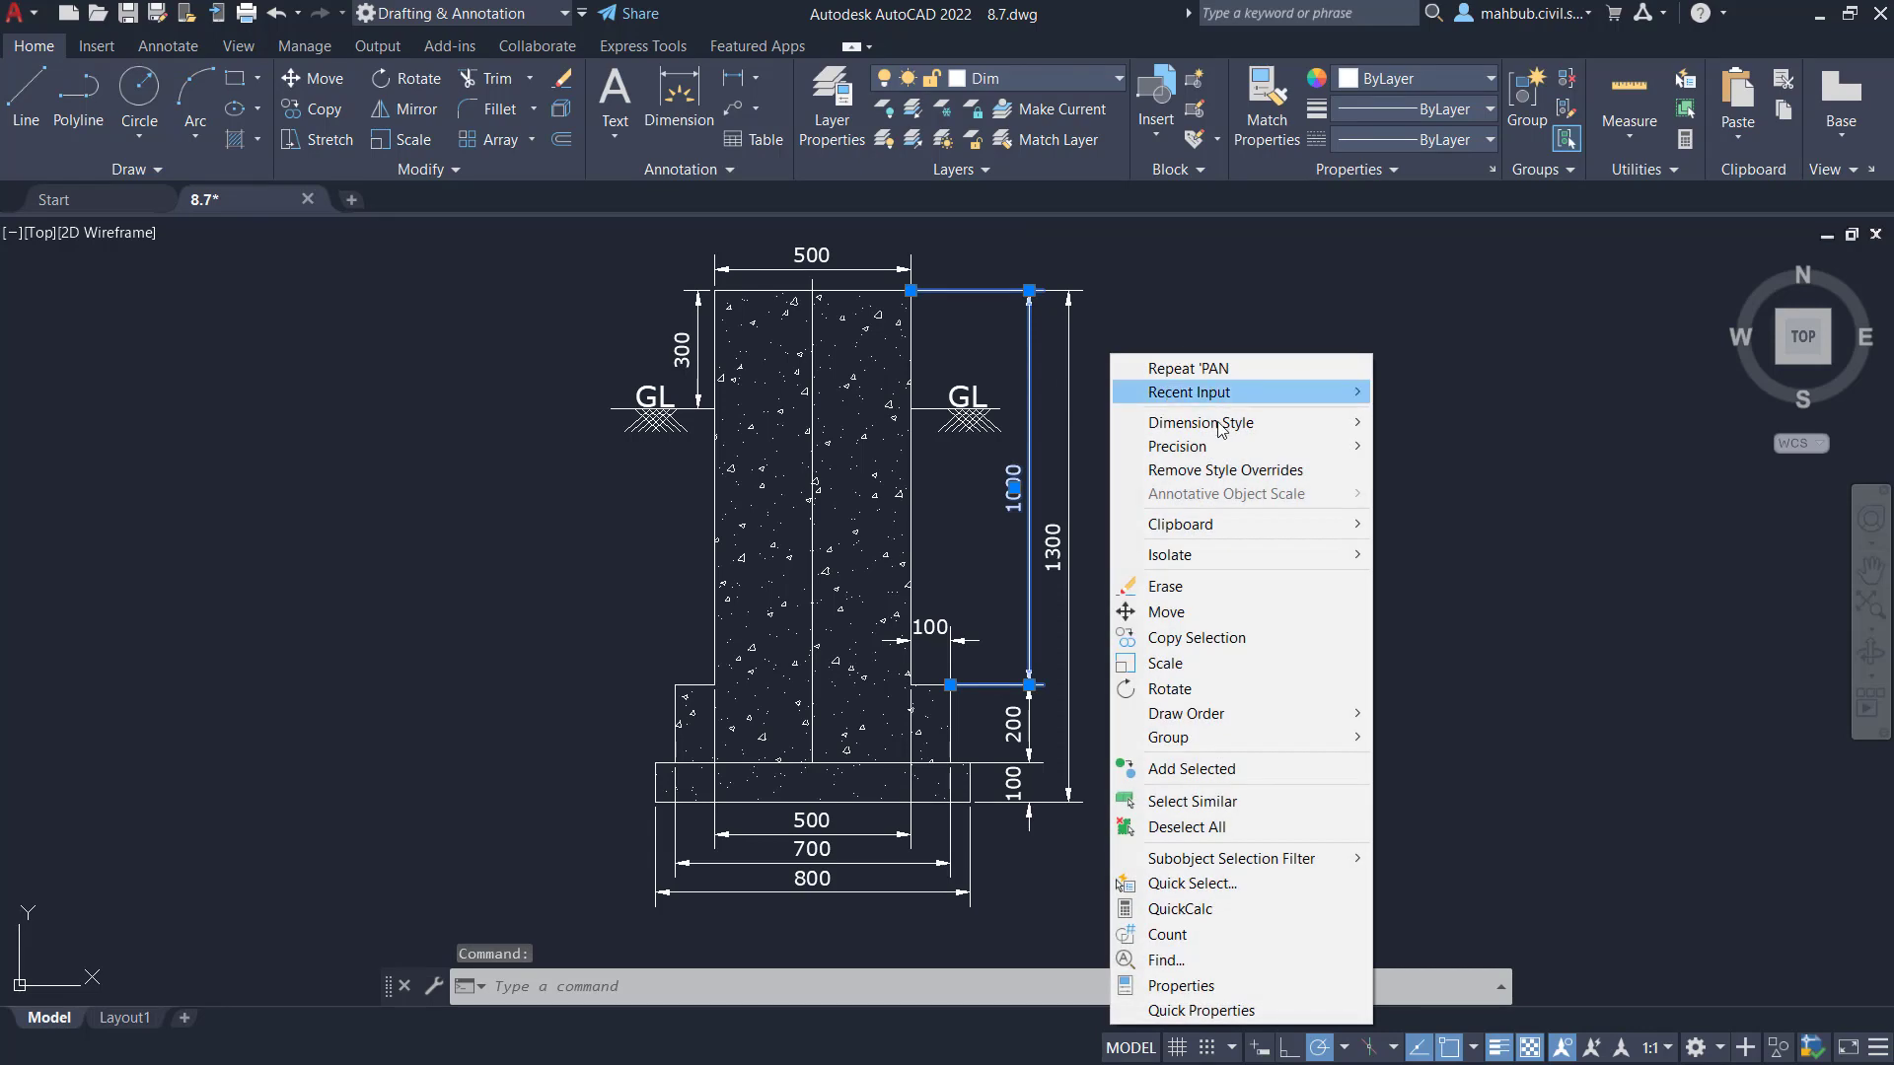
left_click(1182, 807)
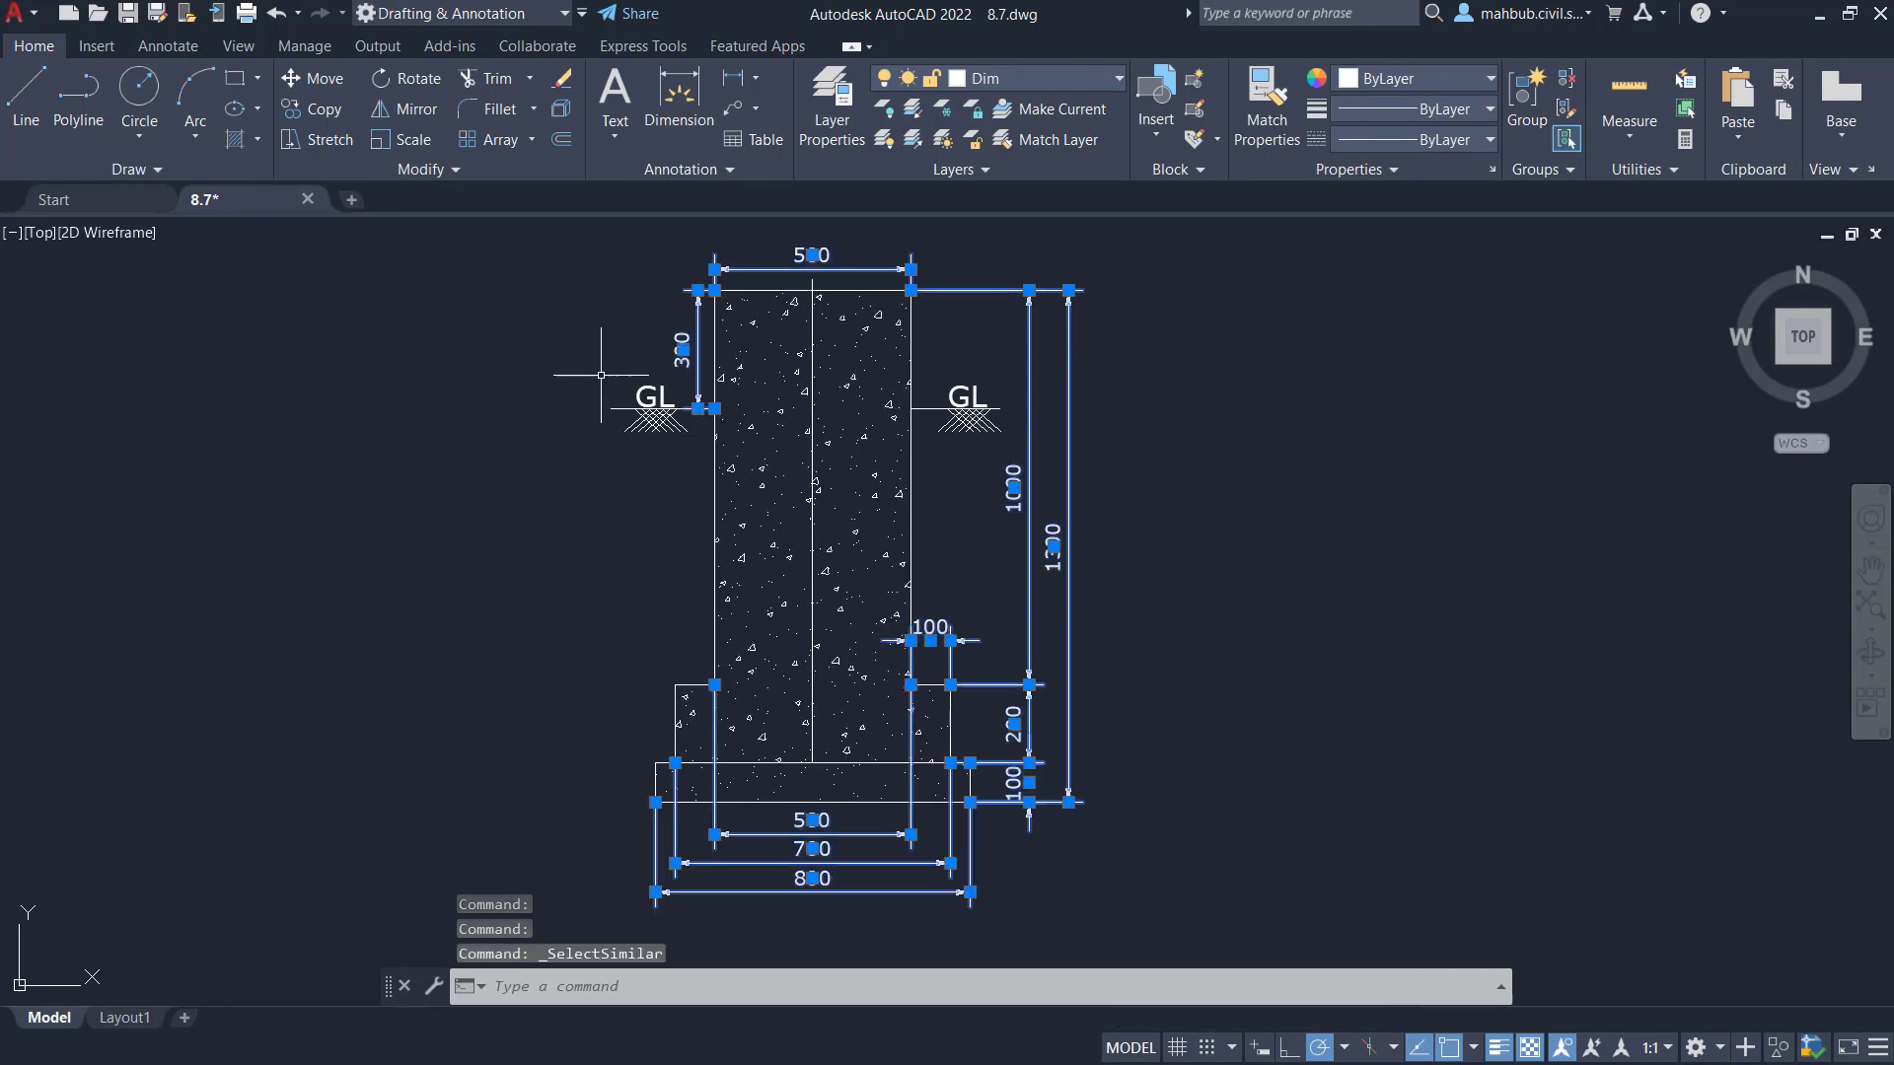
Add both GL labels and their ground-level symbols to the selection and hide all the selected objects.
left_click(639, 387)
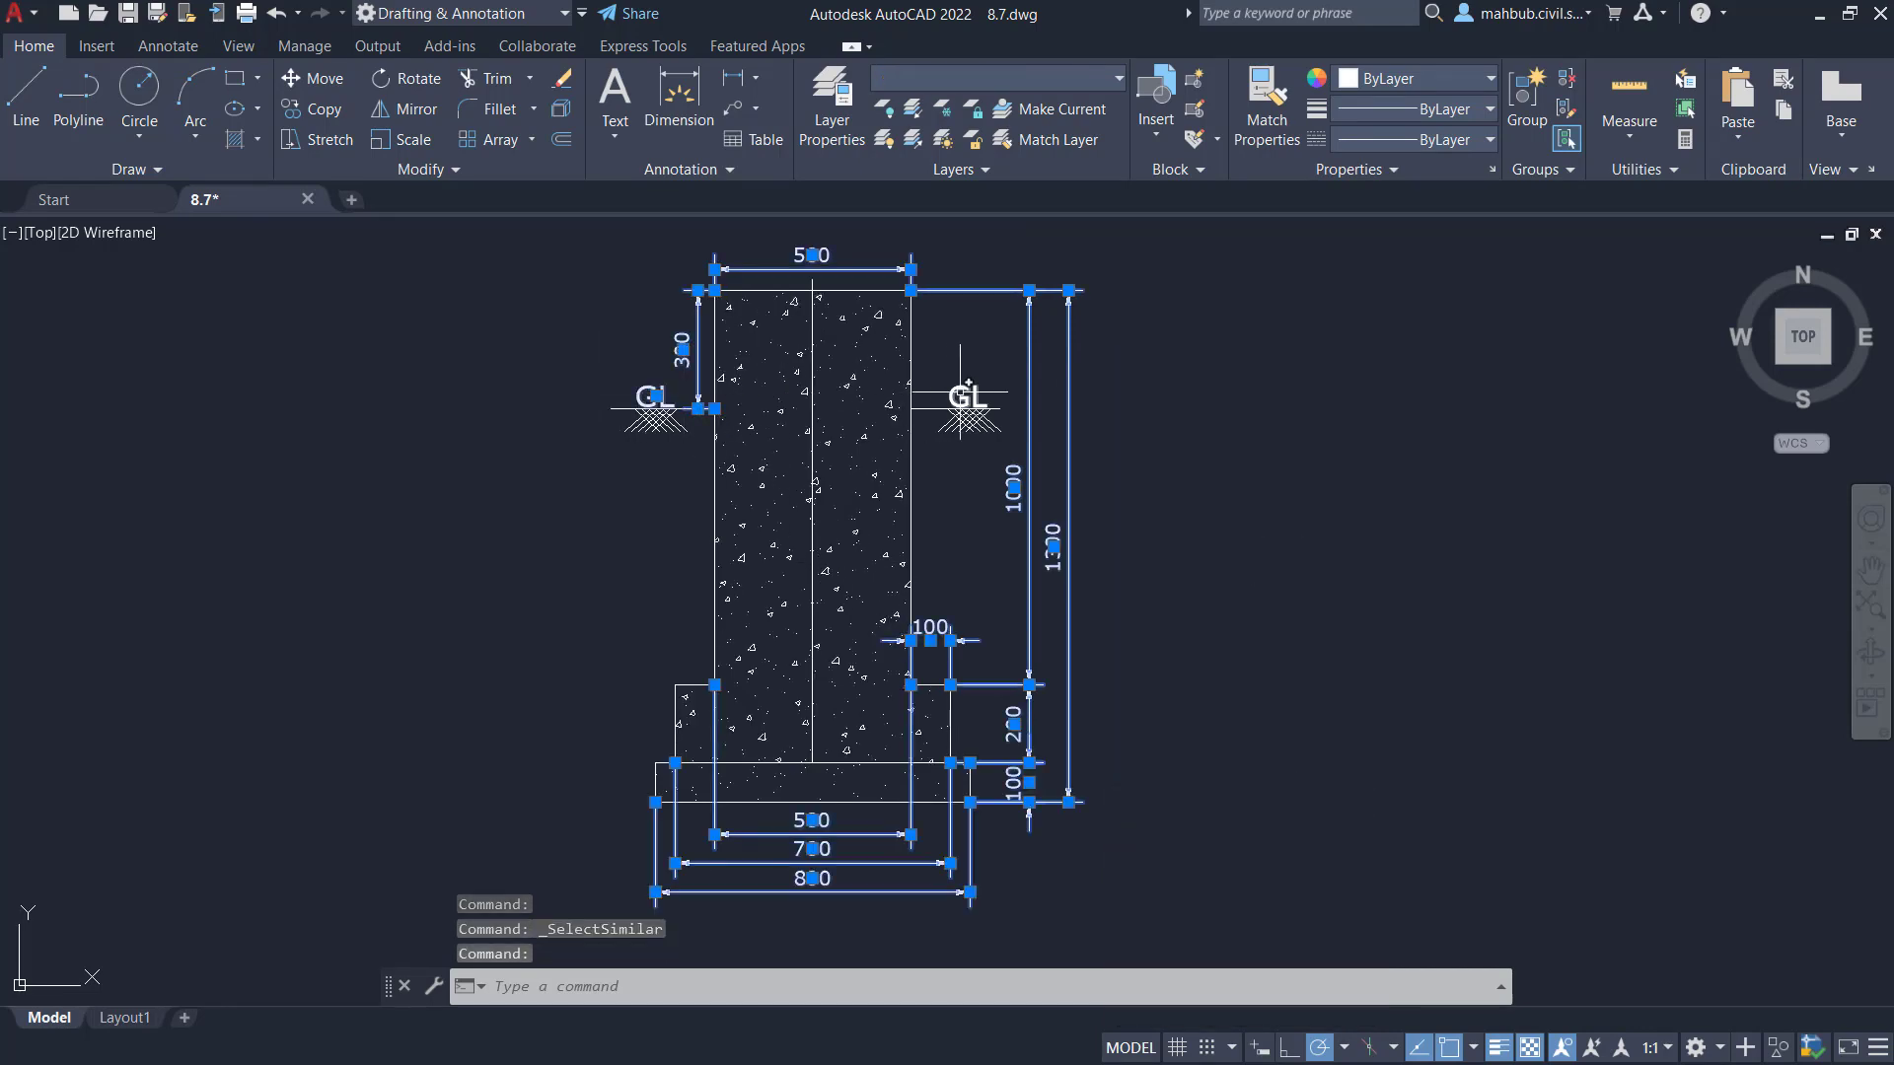
left_click(962, 395)
left_click(1031, 377)
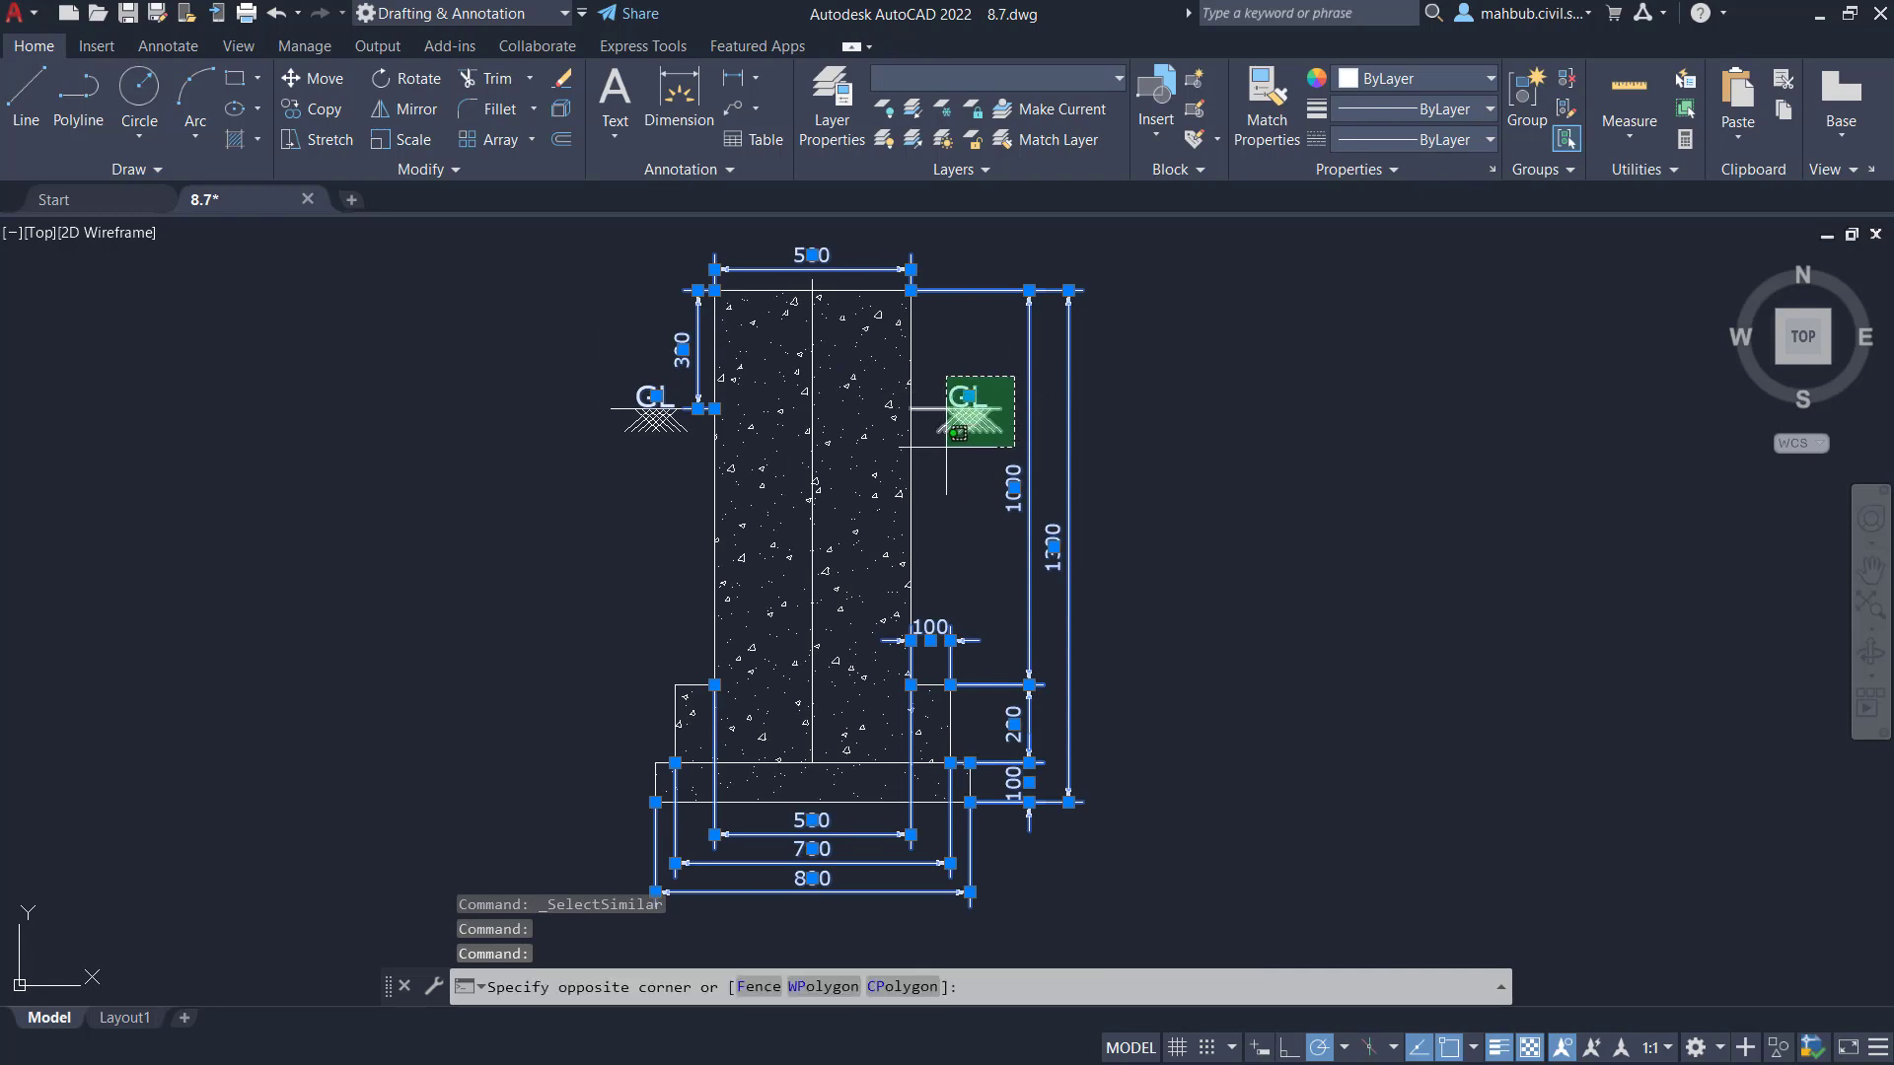
left_click(932, 446)
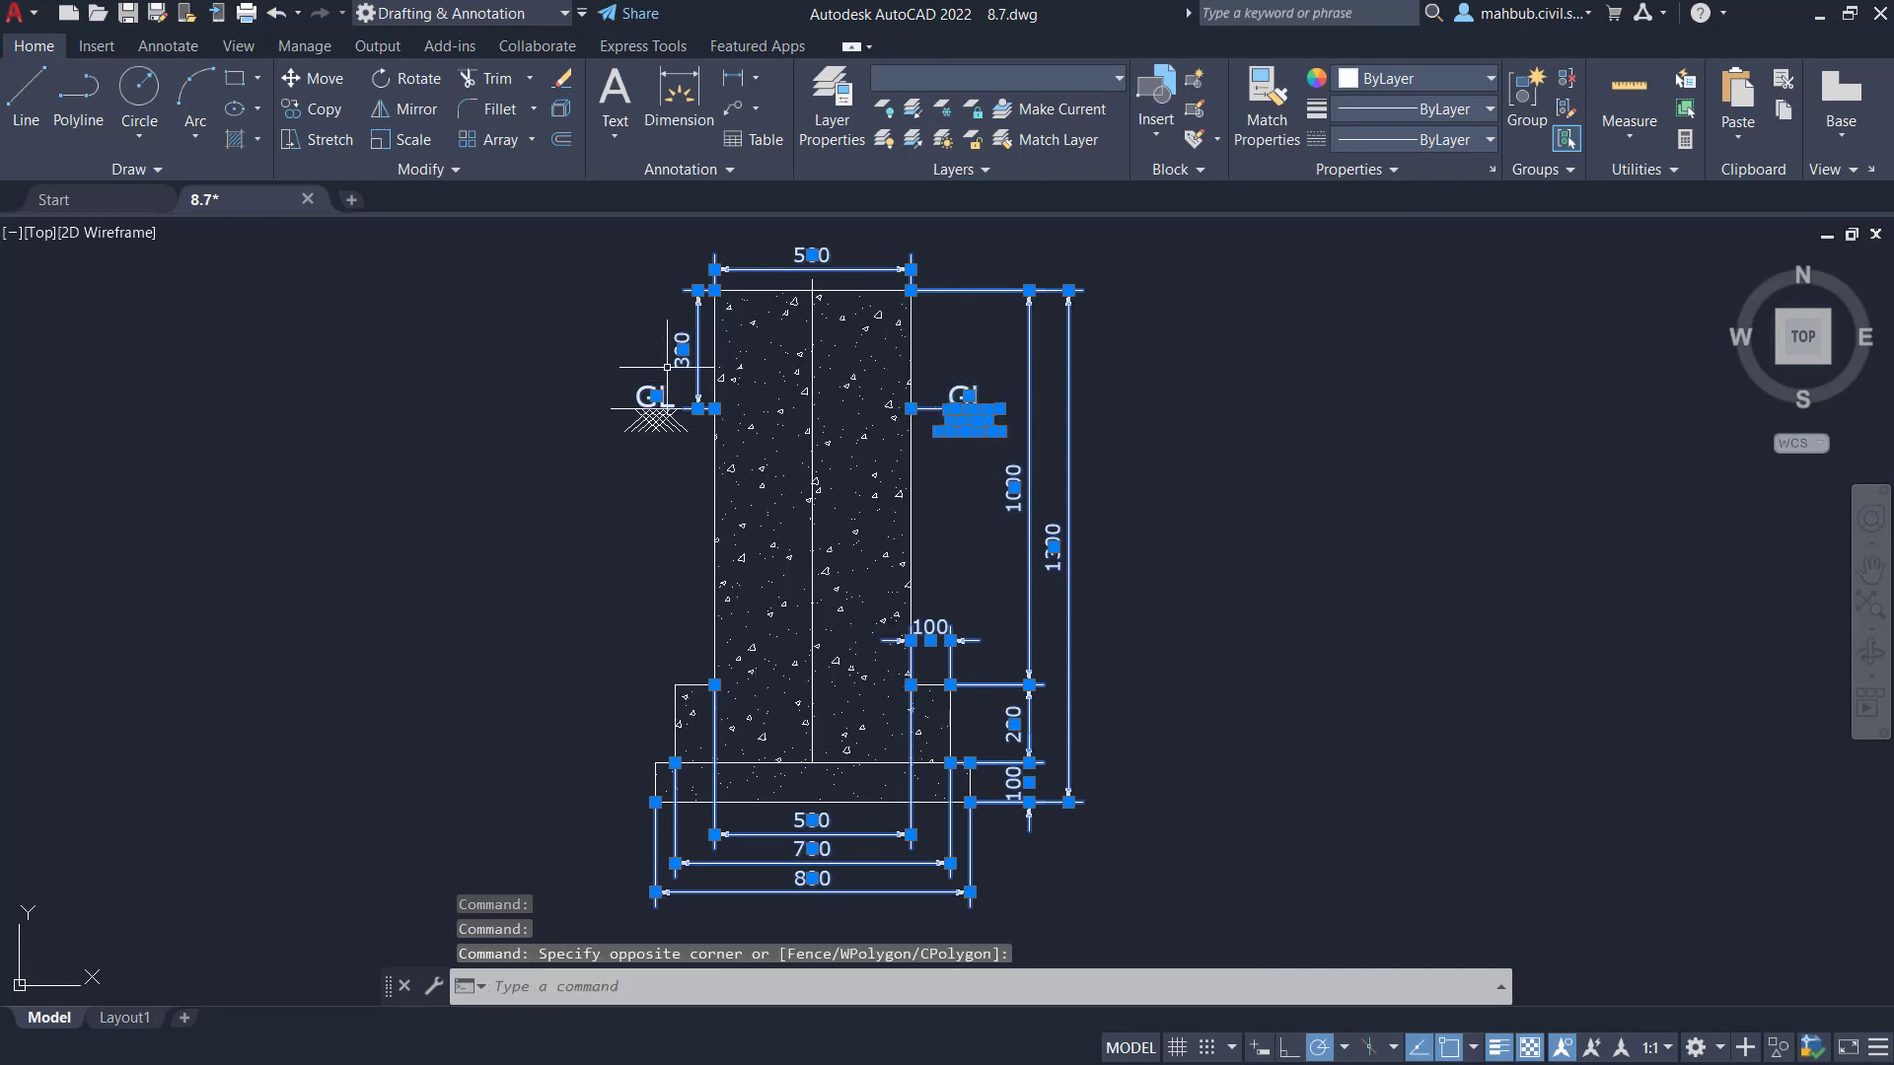
left_click(679, 386)
left_click(644, 437)
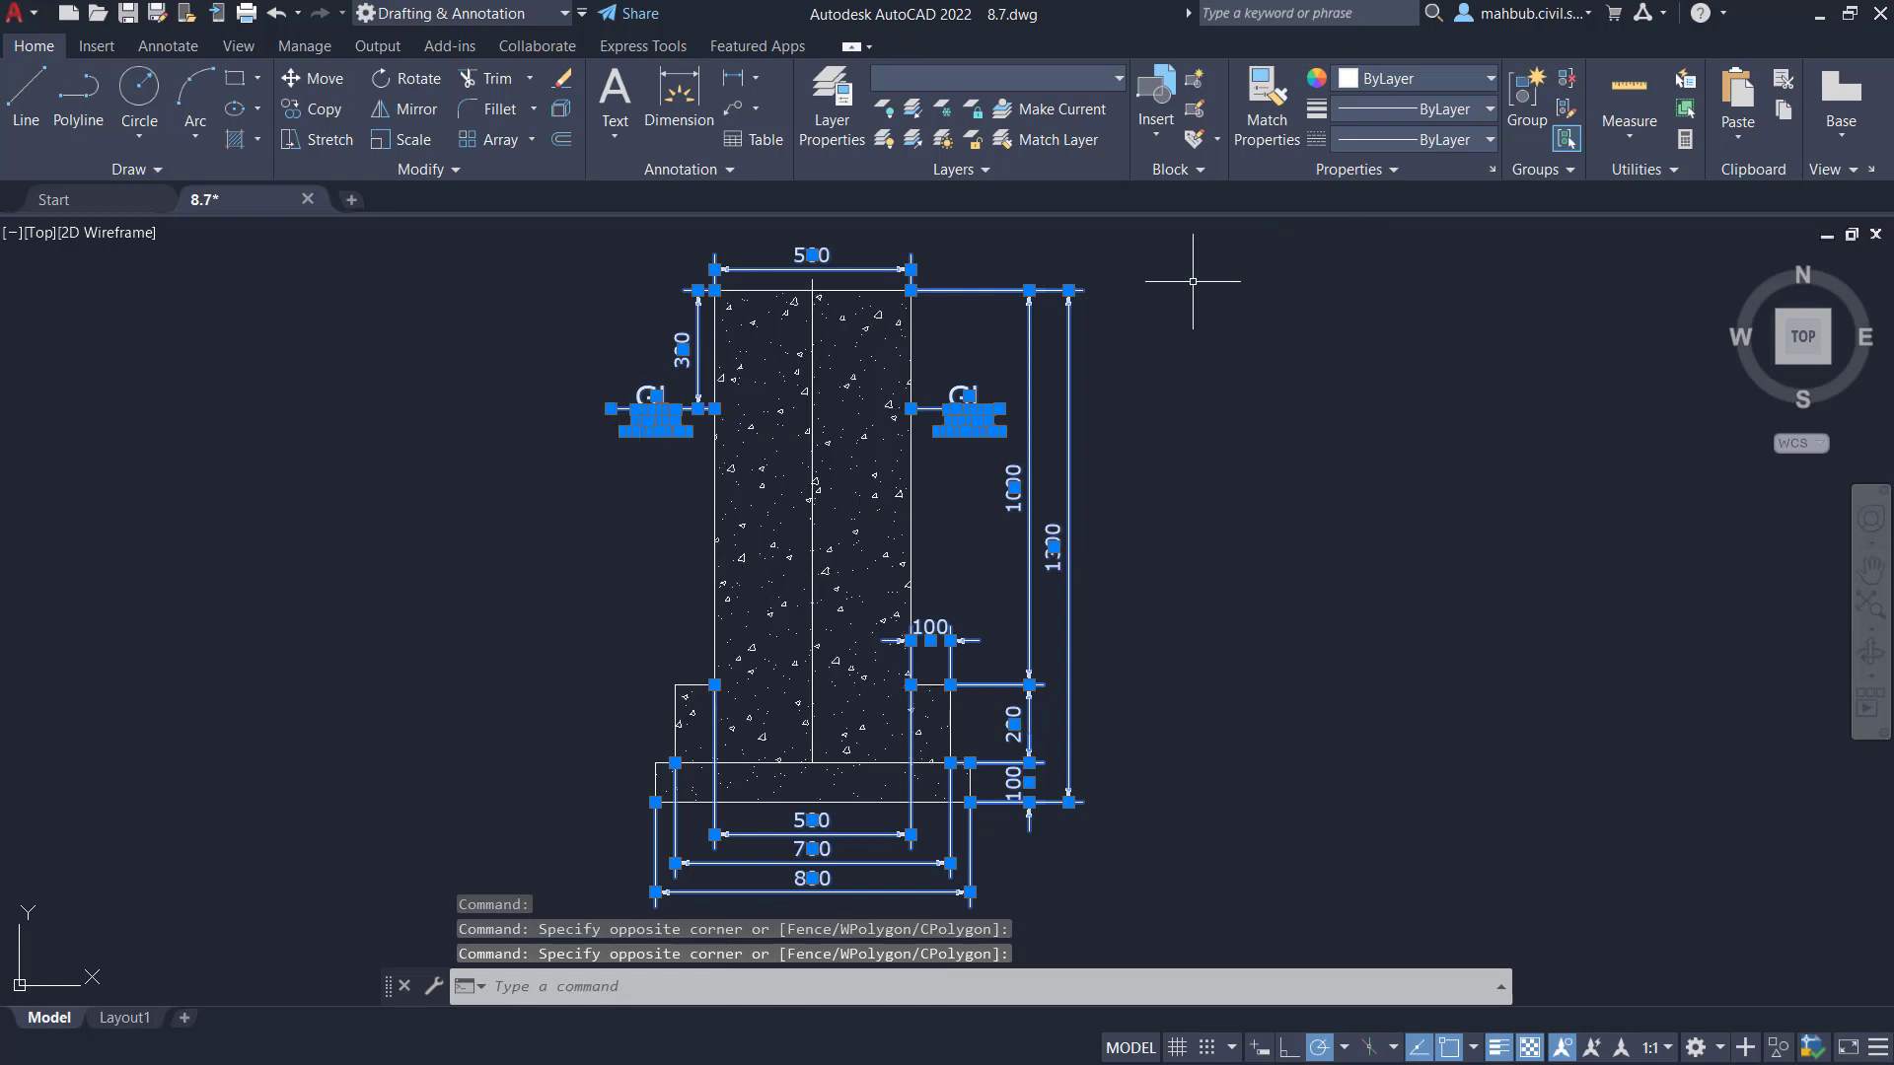
right_click(1118, 376)
mouse_move(1306, 485)
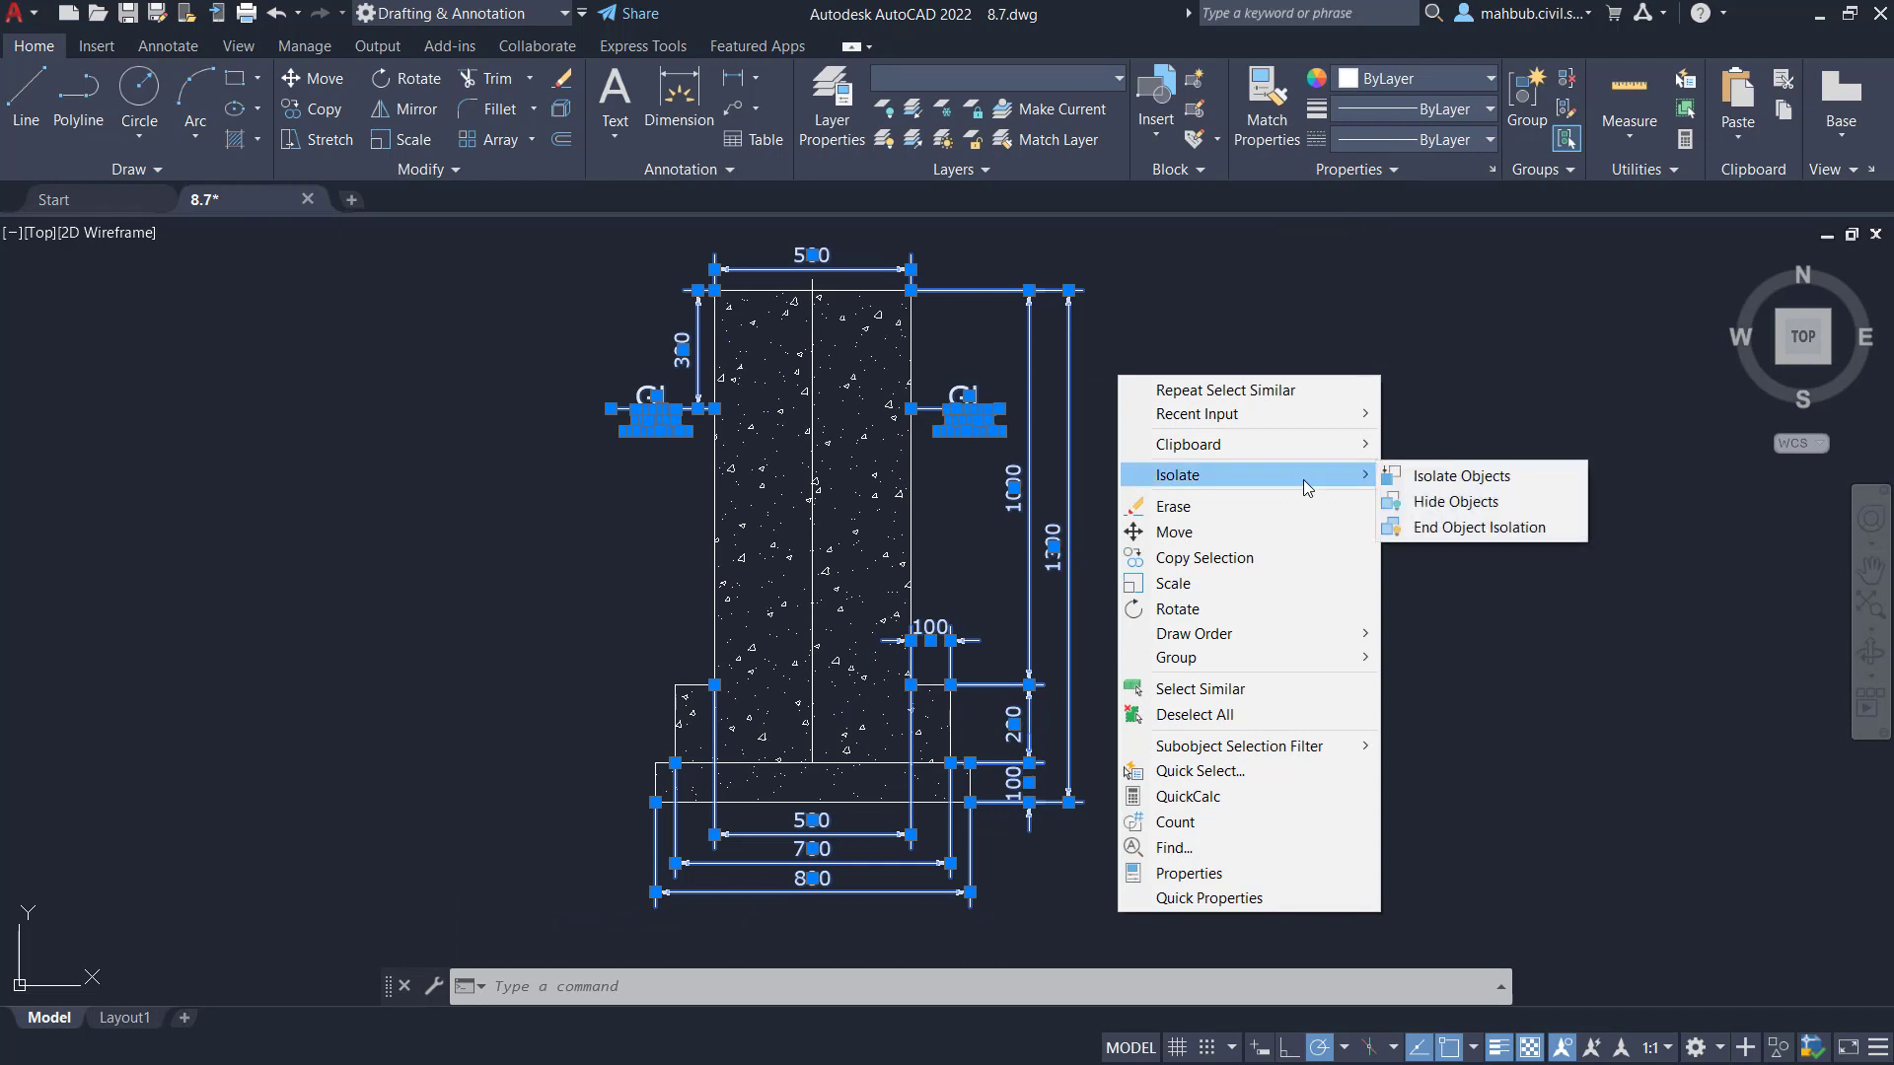
left_click(1404, 504)
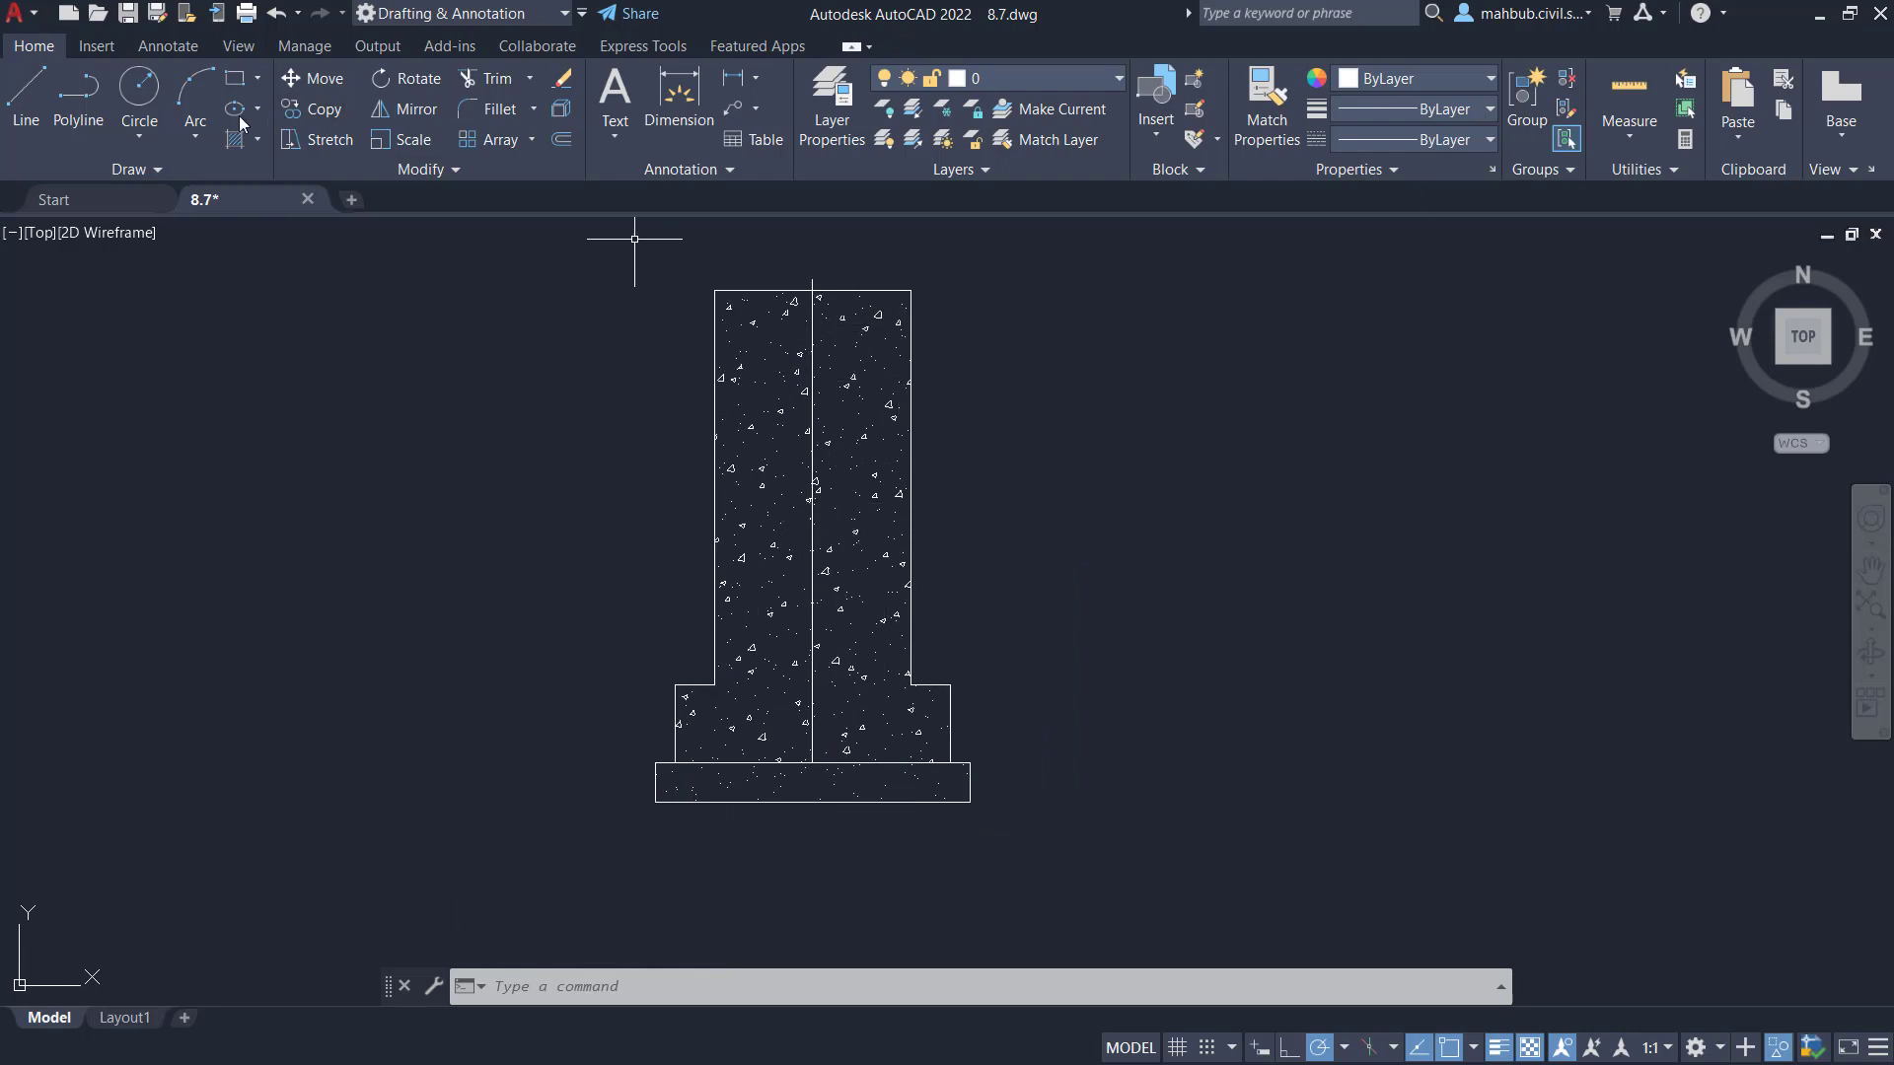
Draw a circle centred on the midpoint of the vertical centreline, sized to fit within the column's width.
left_click(139, 89)
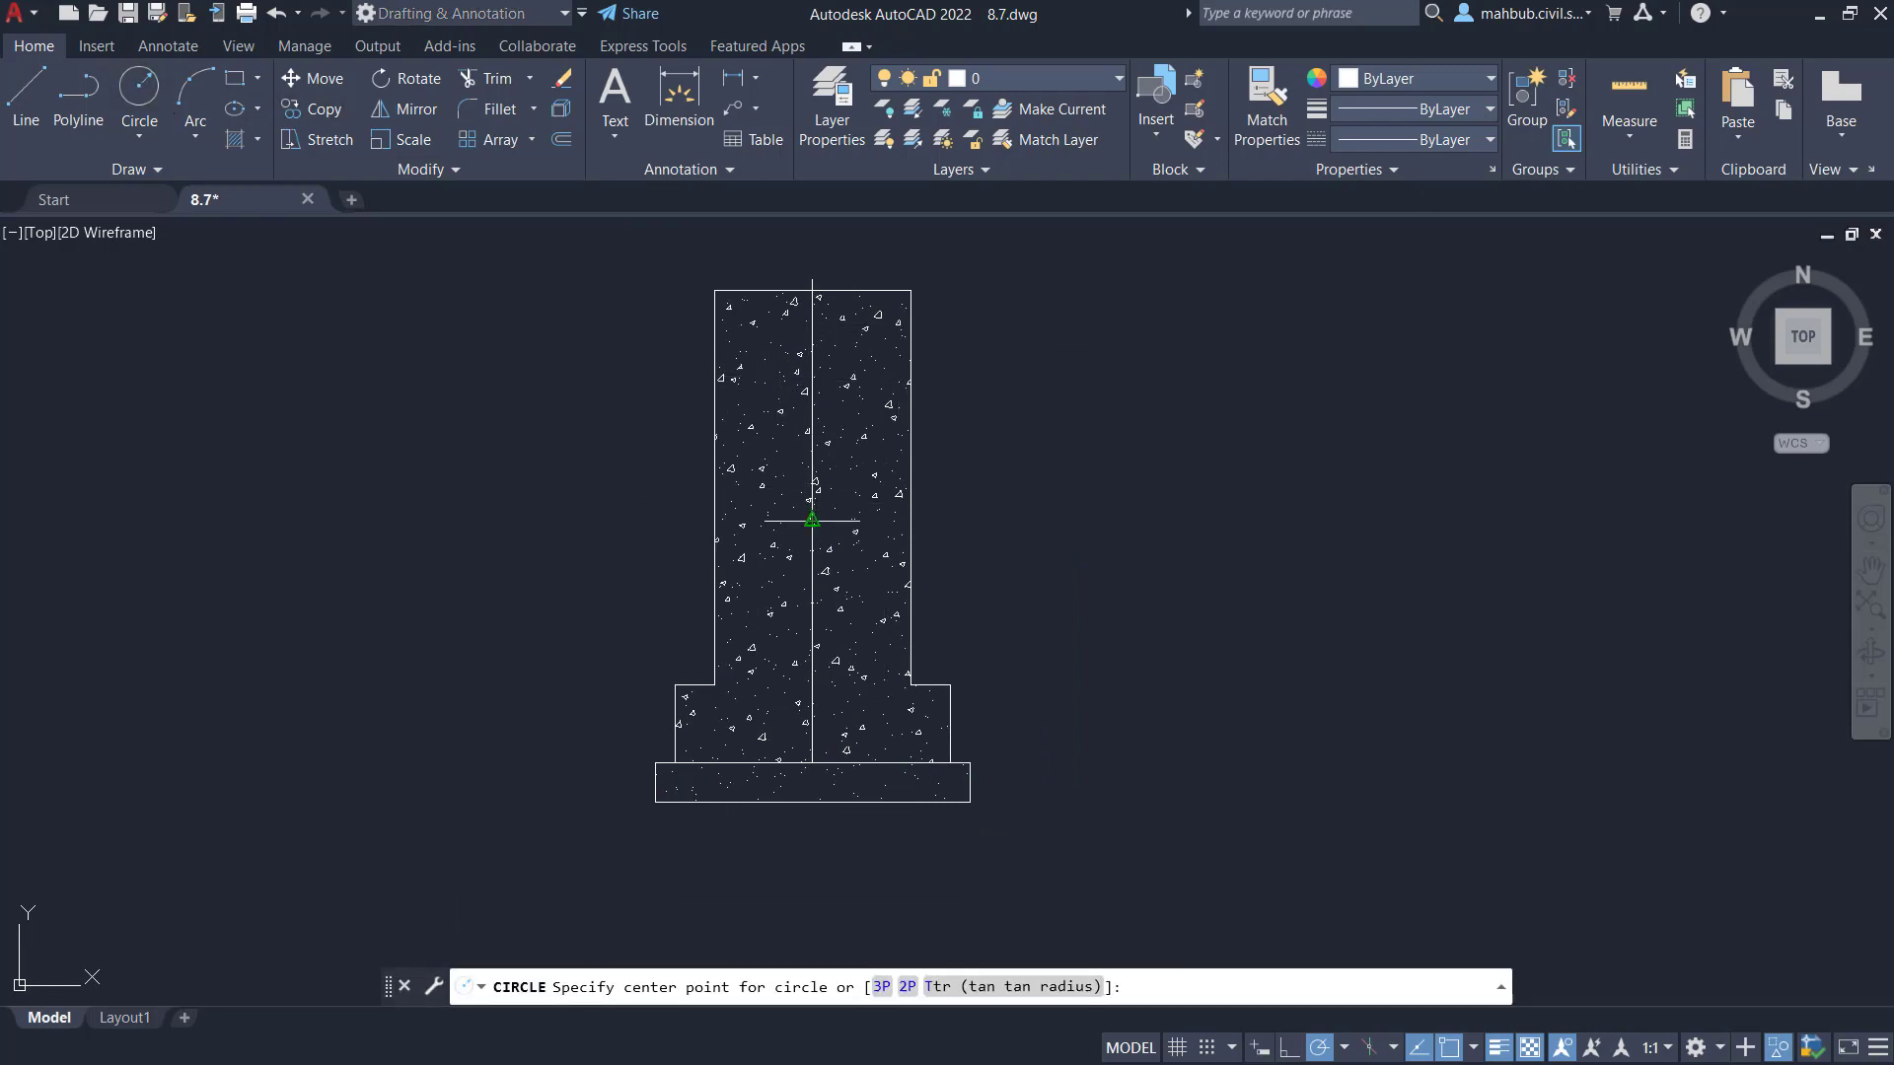
left_click(812, 520)
left_click(864, 583)
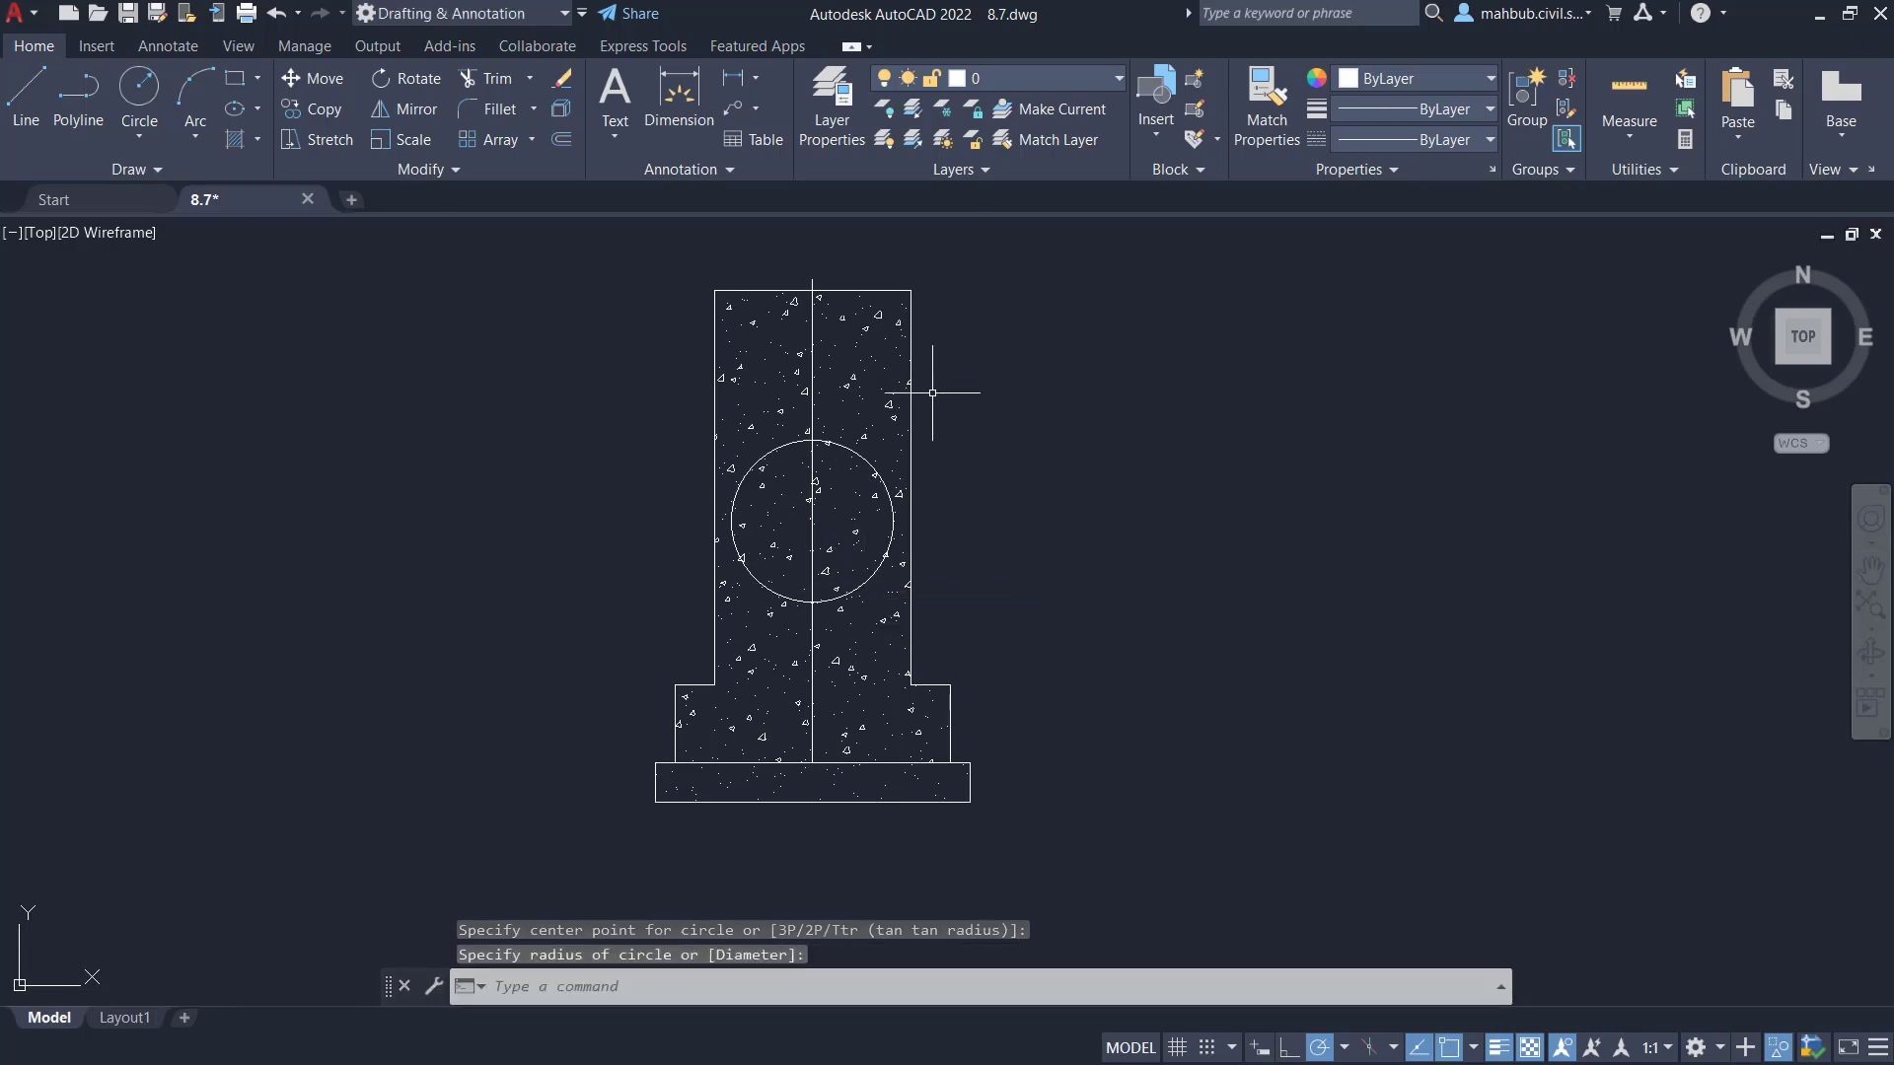
End the object isolation to restore the hidden dimensions and GL markings.
right_click(1040, 359)
mouse_move(1181, 457)
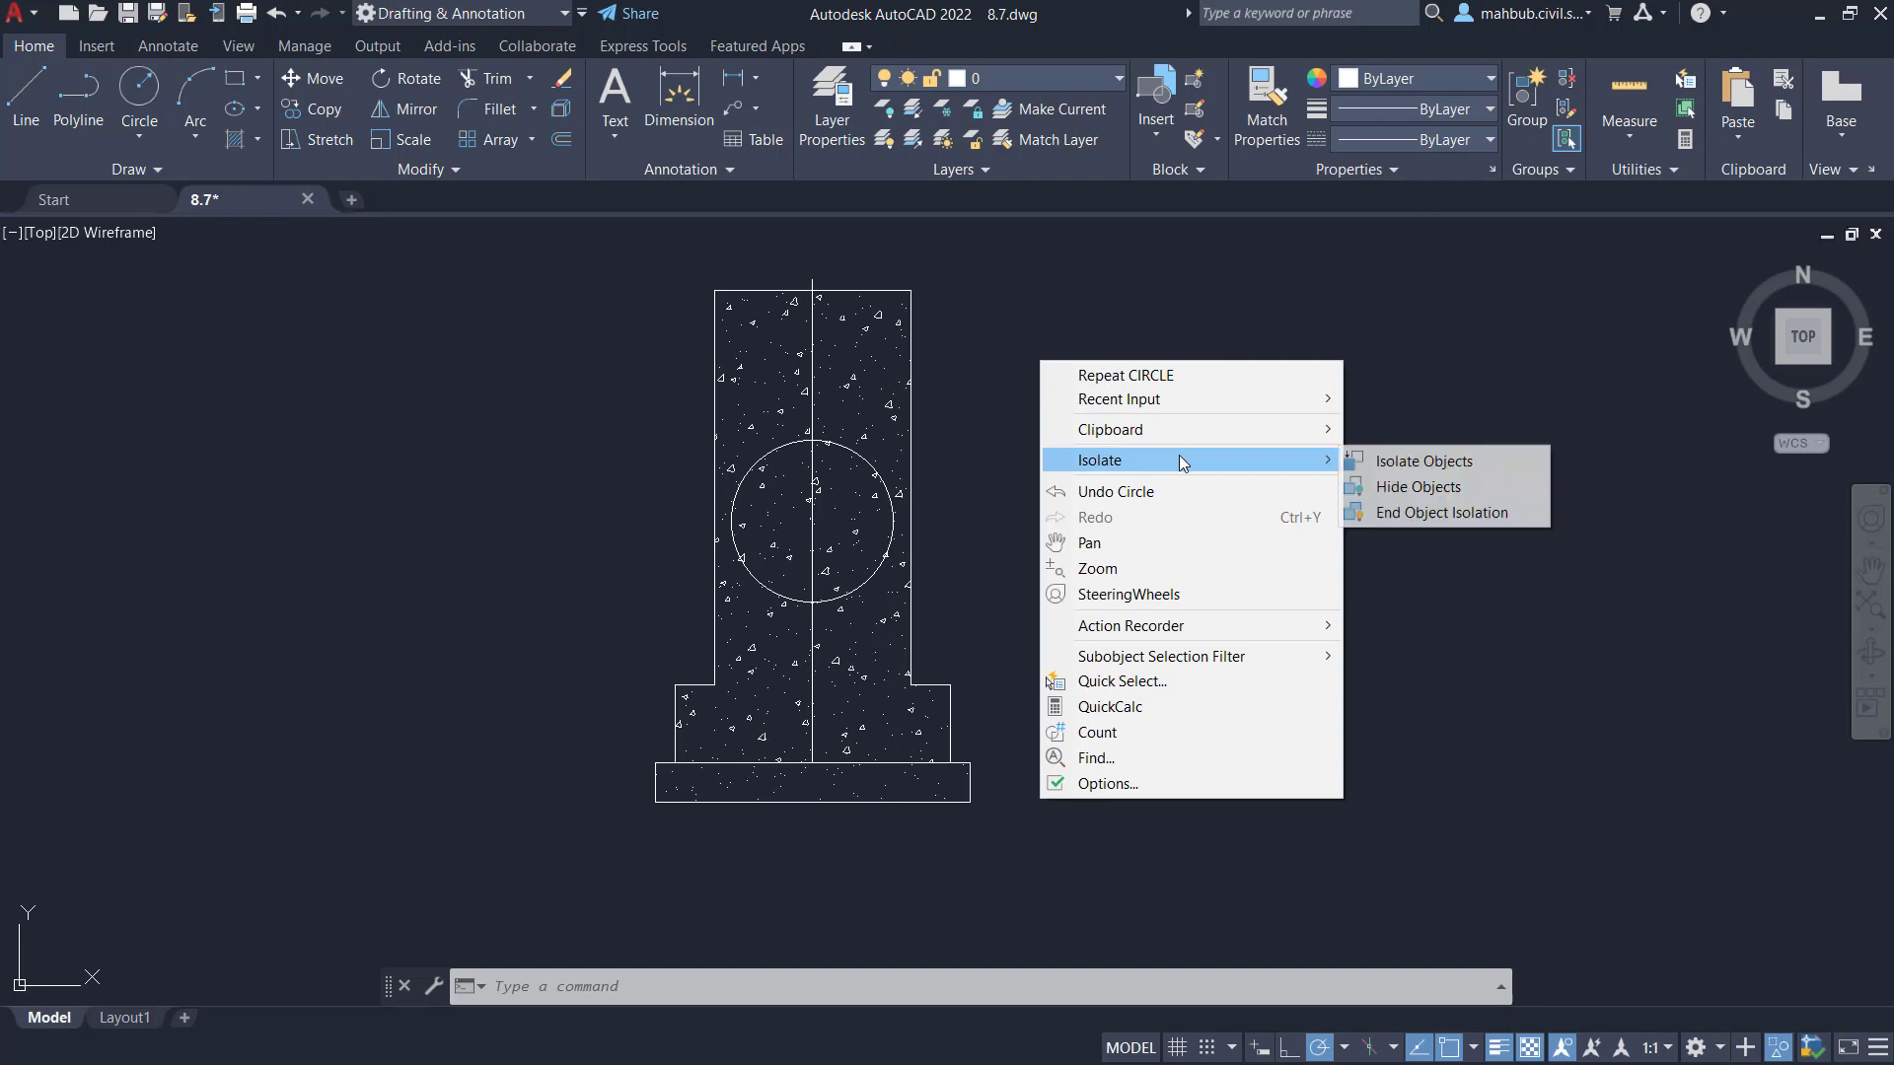
left_click(1400, 515)
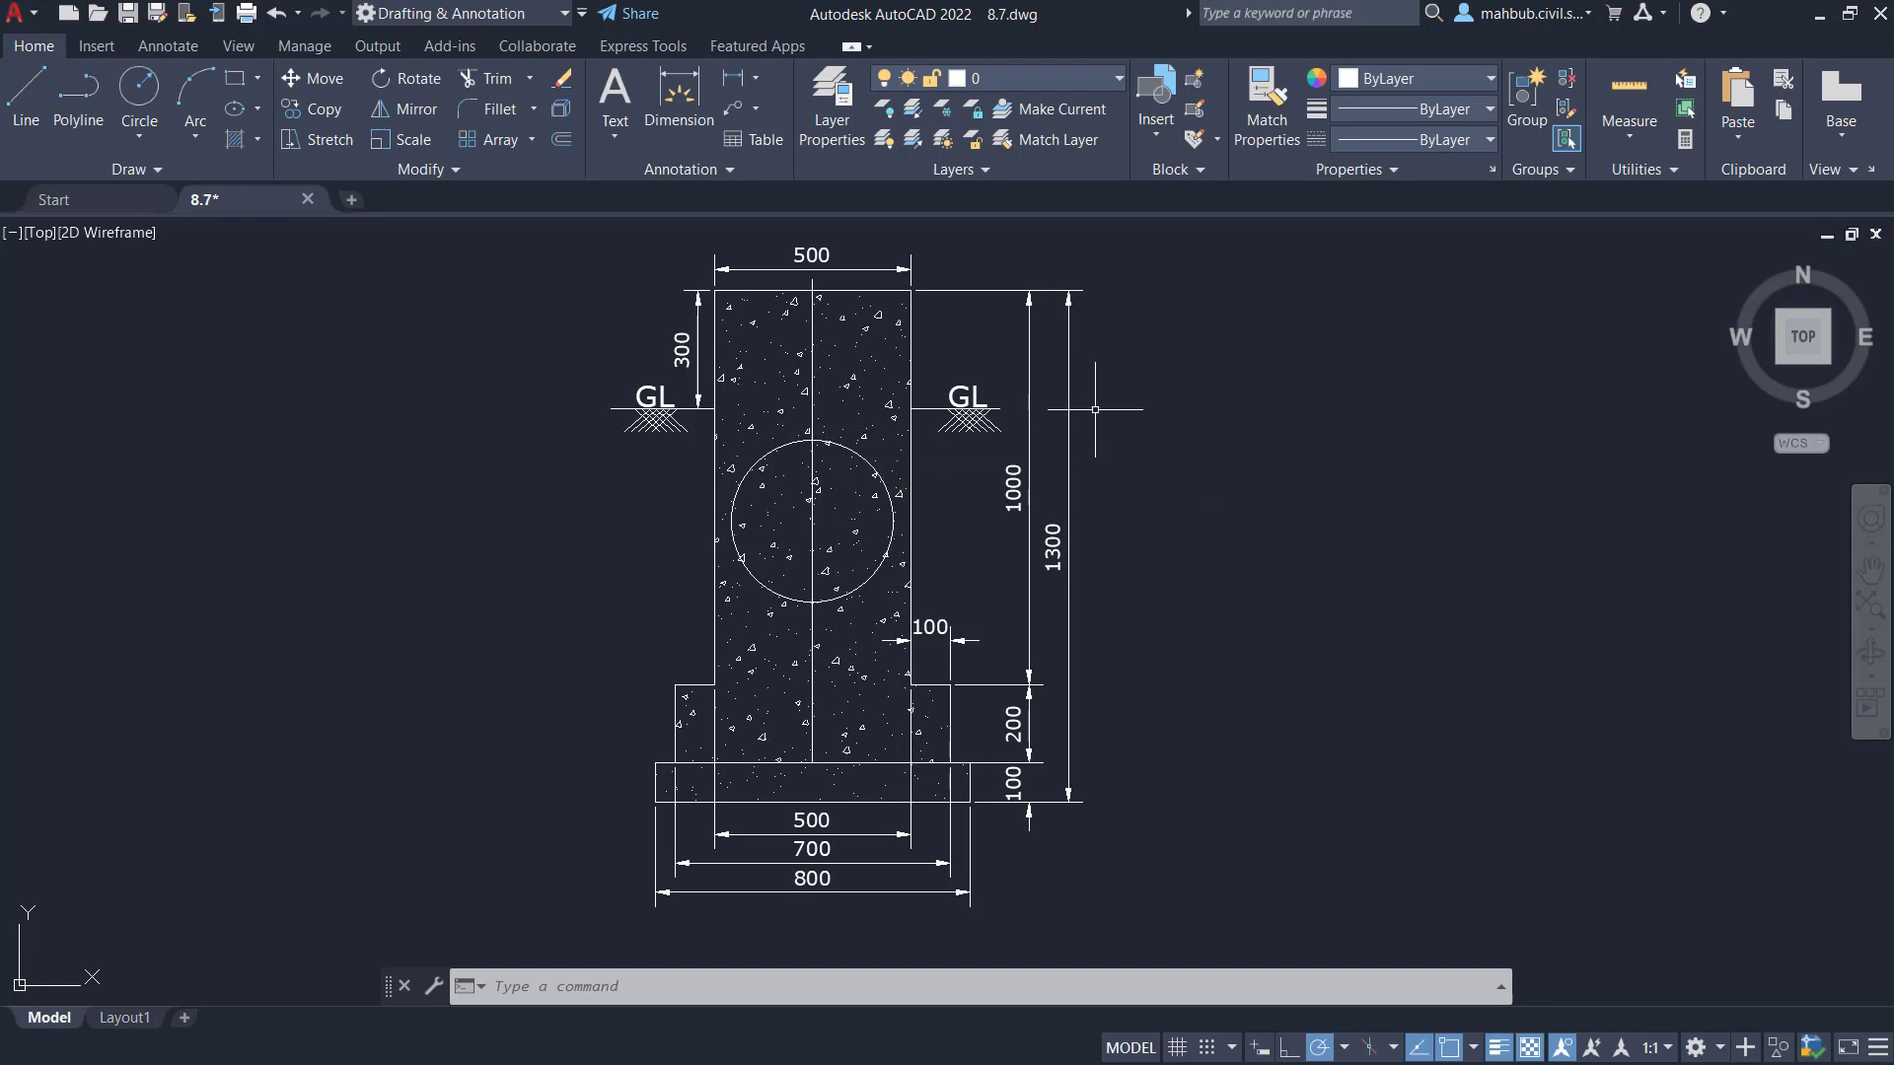
key("Escape")
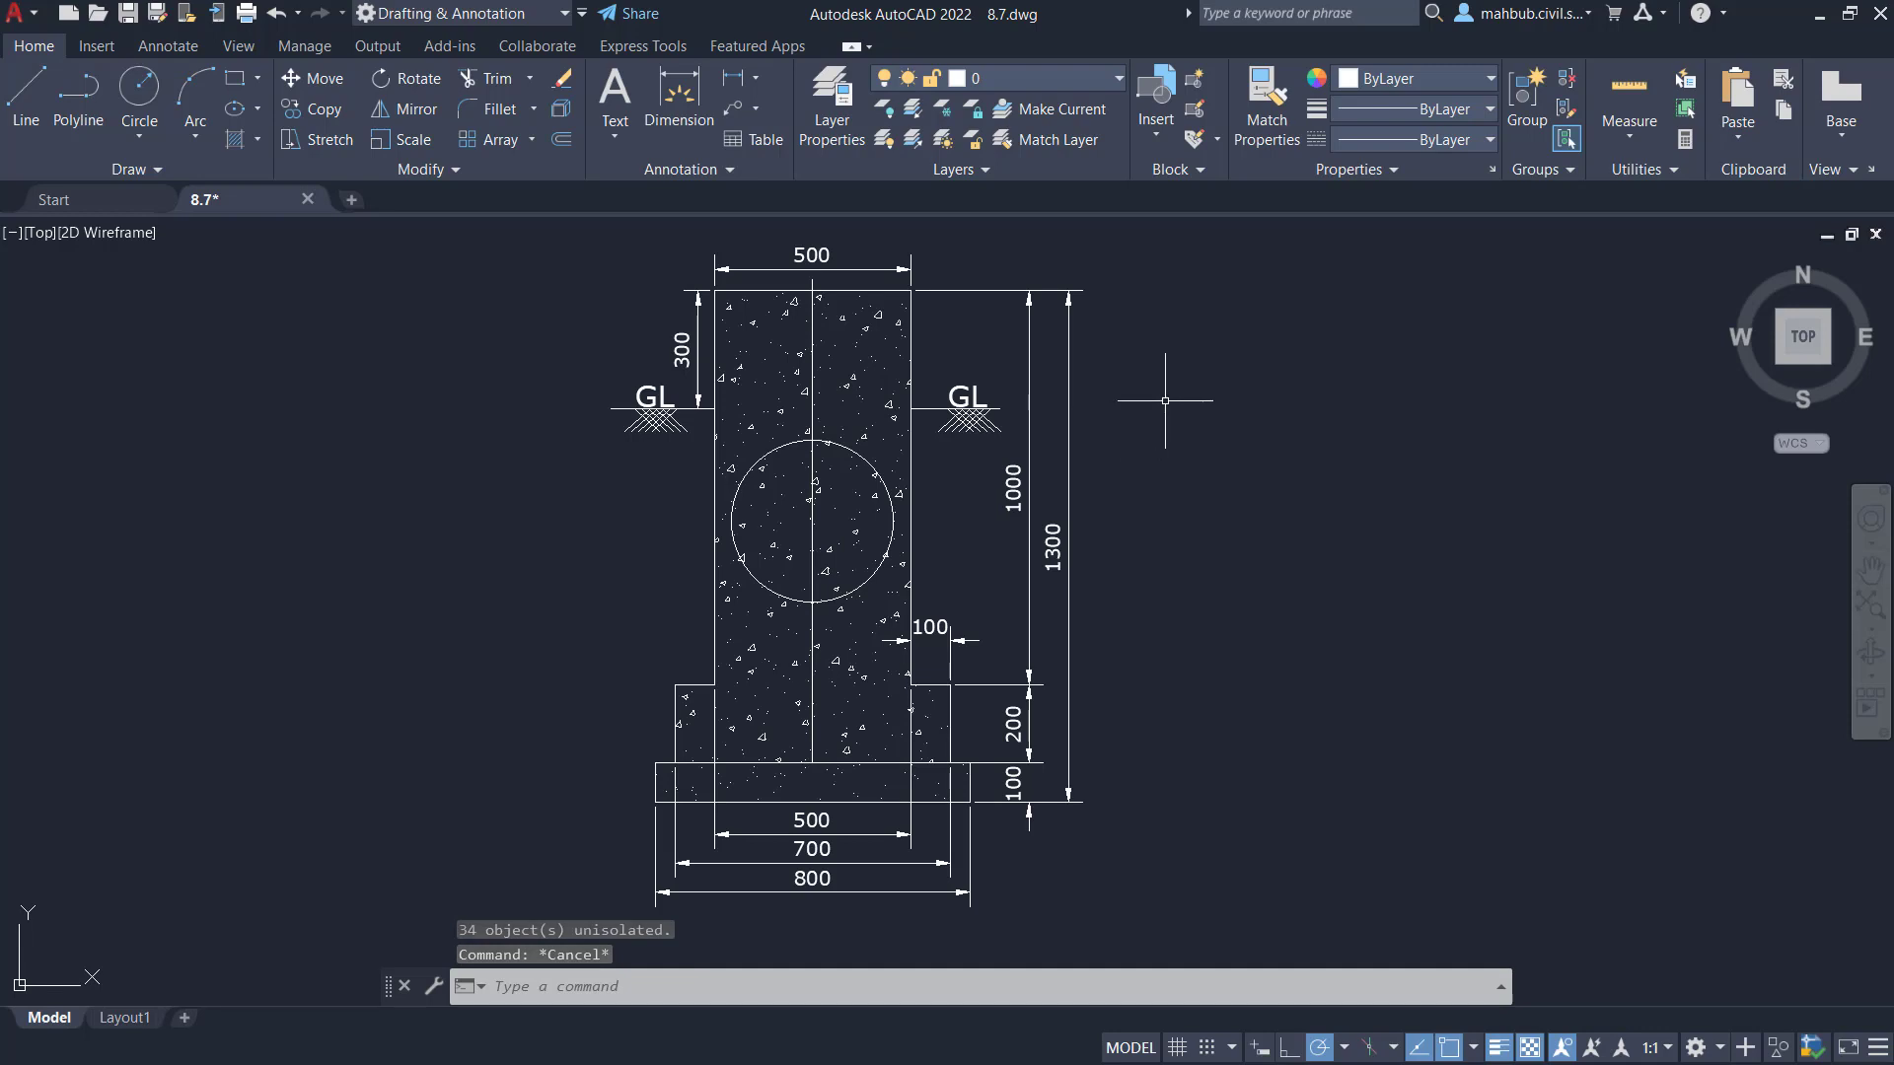
Isolate the vertical centreline and the circle so that only these two objects are displayed.
left_click(812, 463)
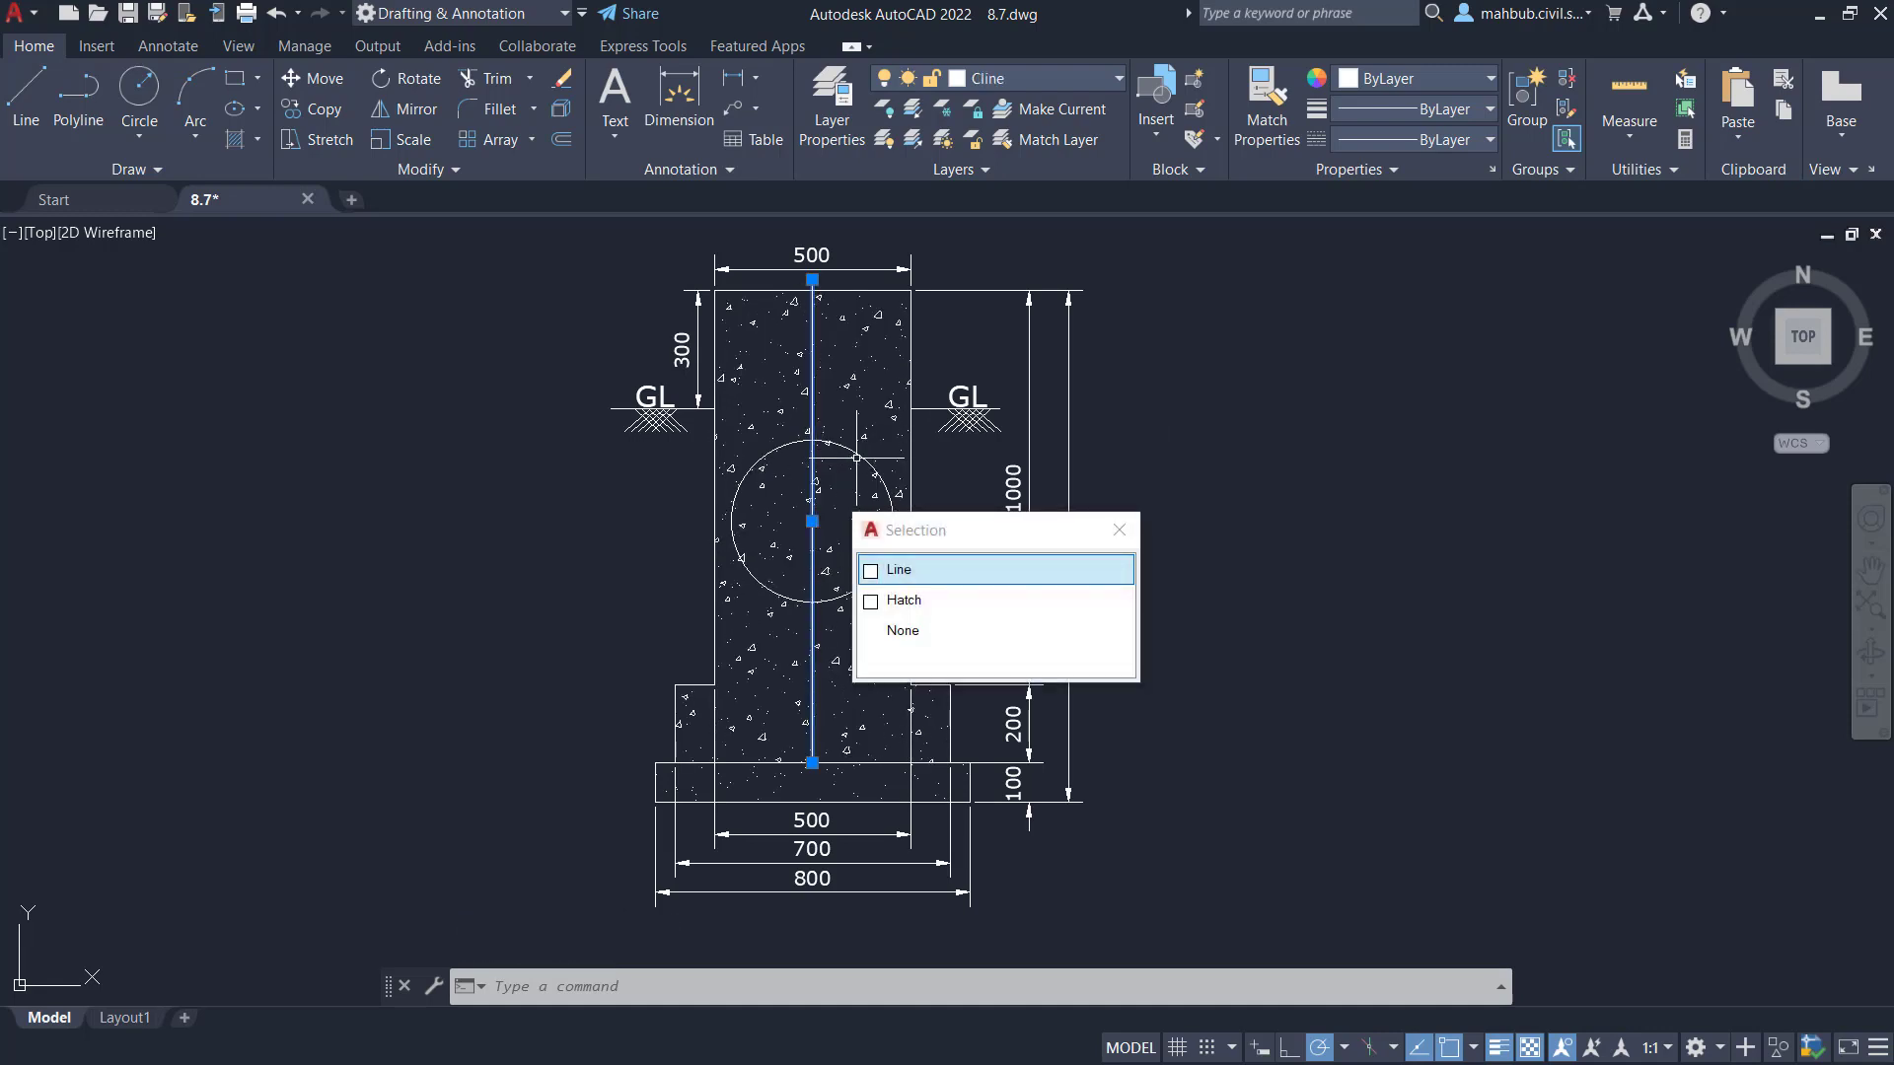
left_click(857, 456)
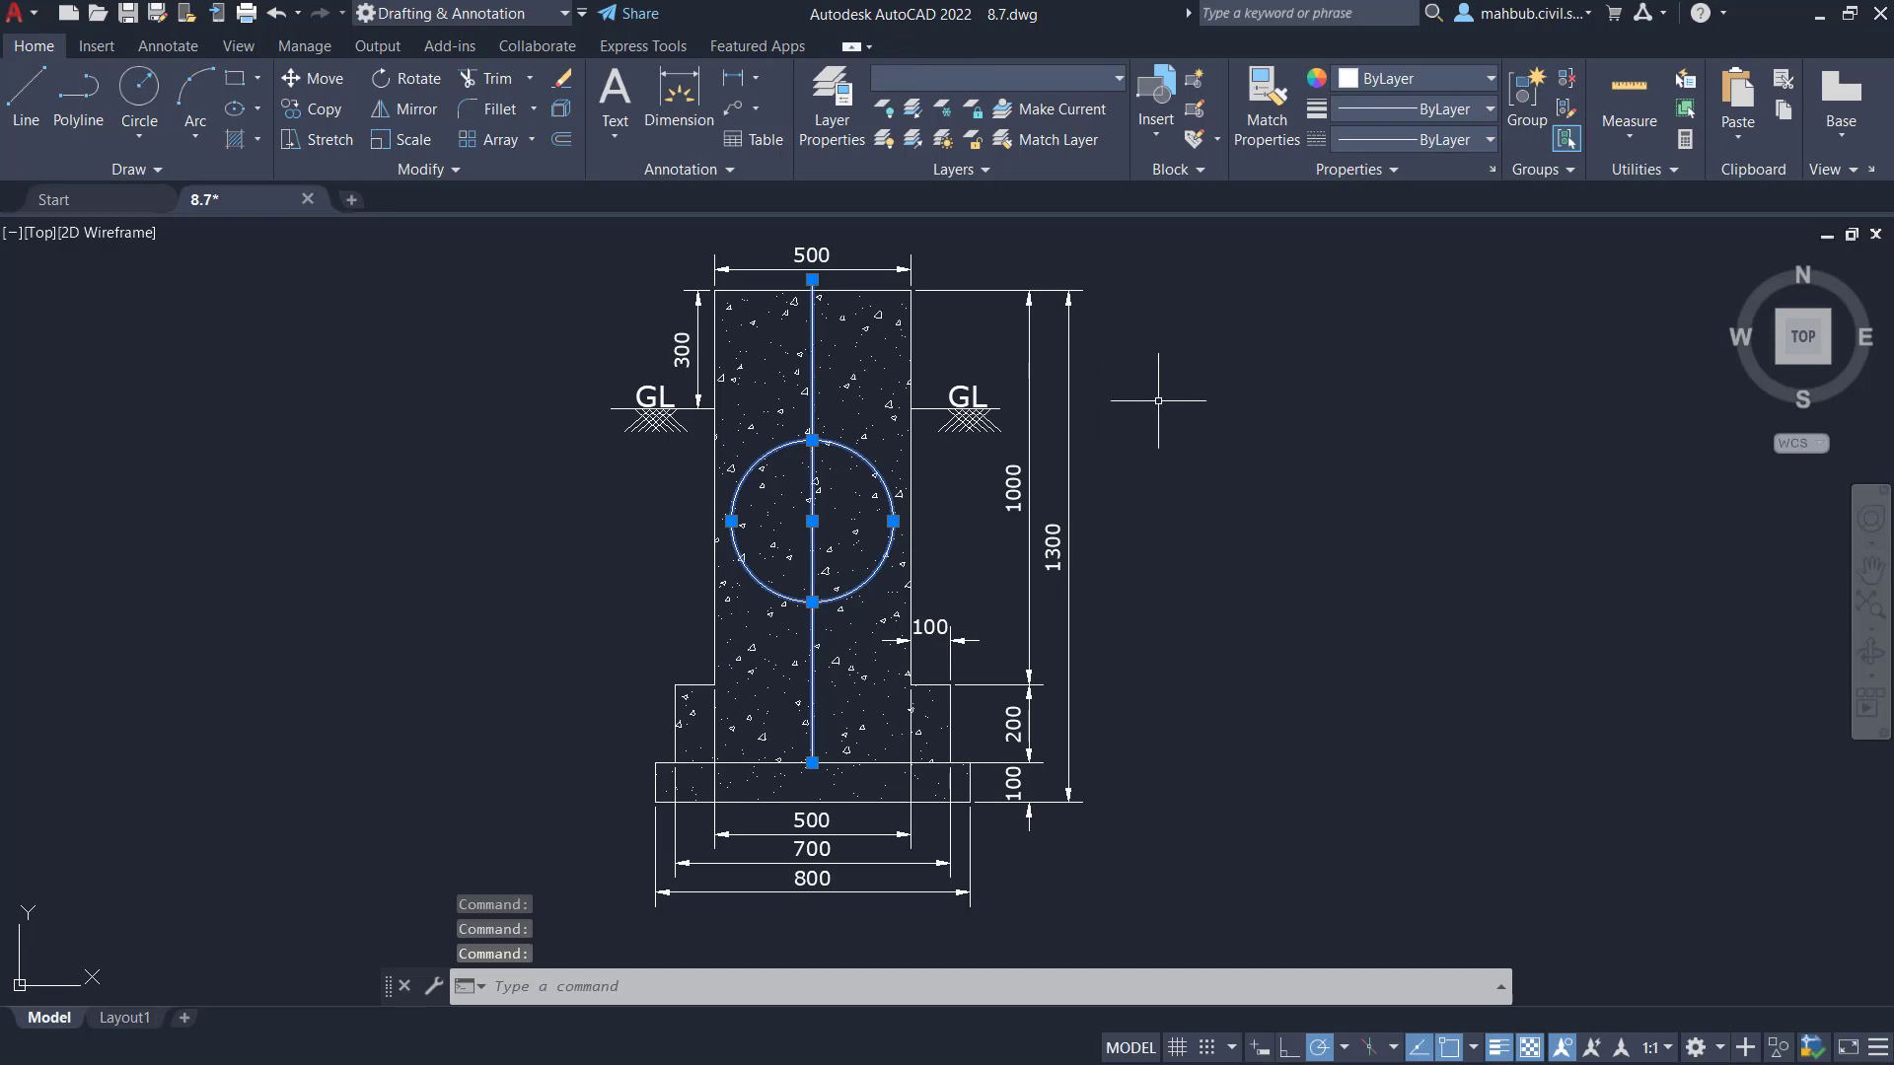
right_click(1173, 388)
mouse_move(1280, 500)
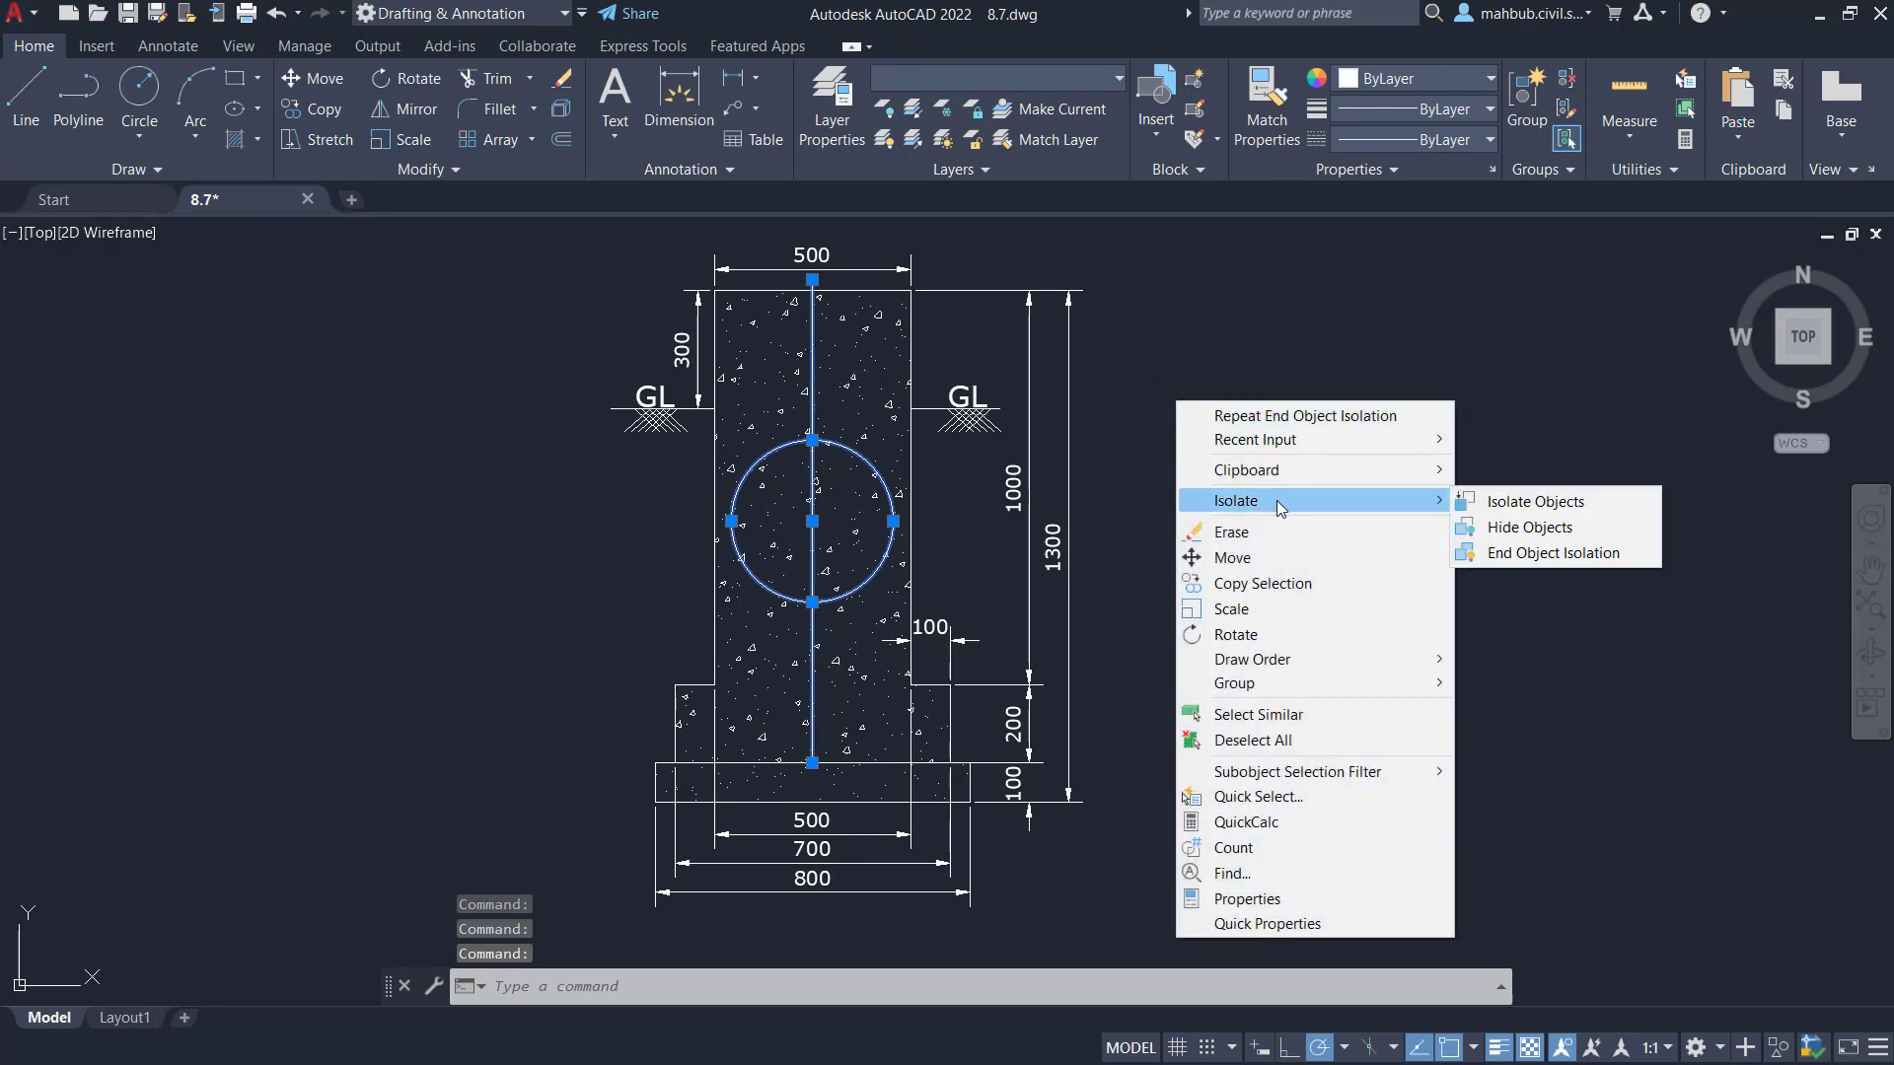
left_click(1478, 501)
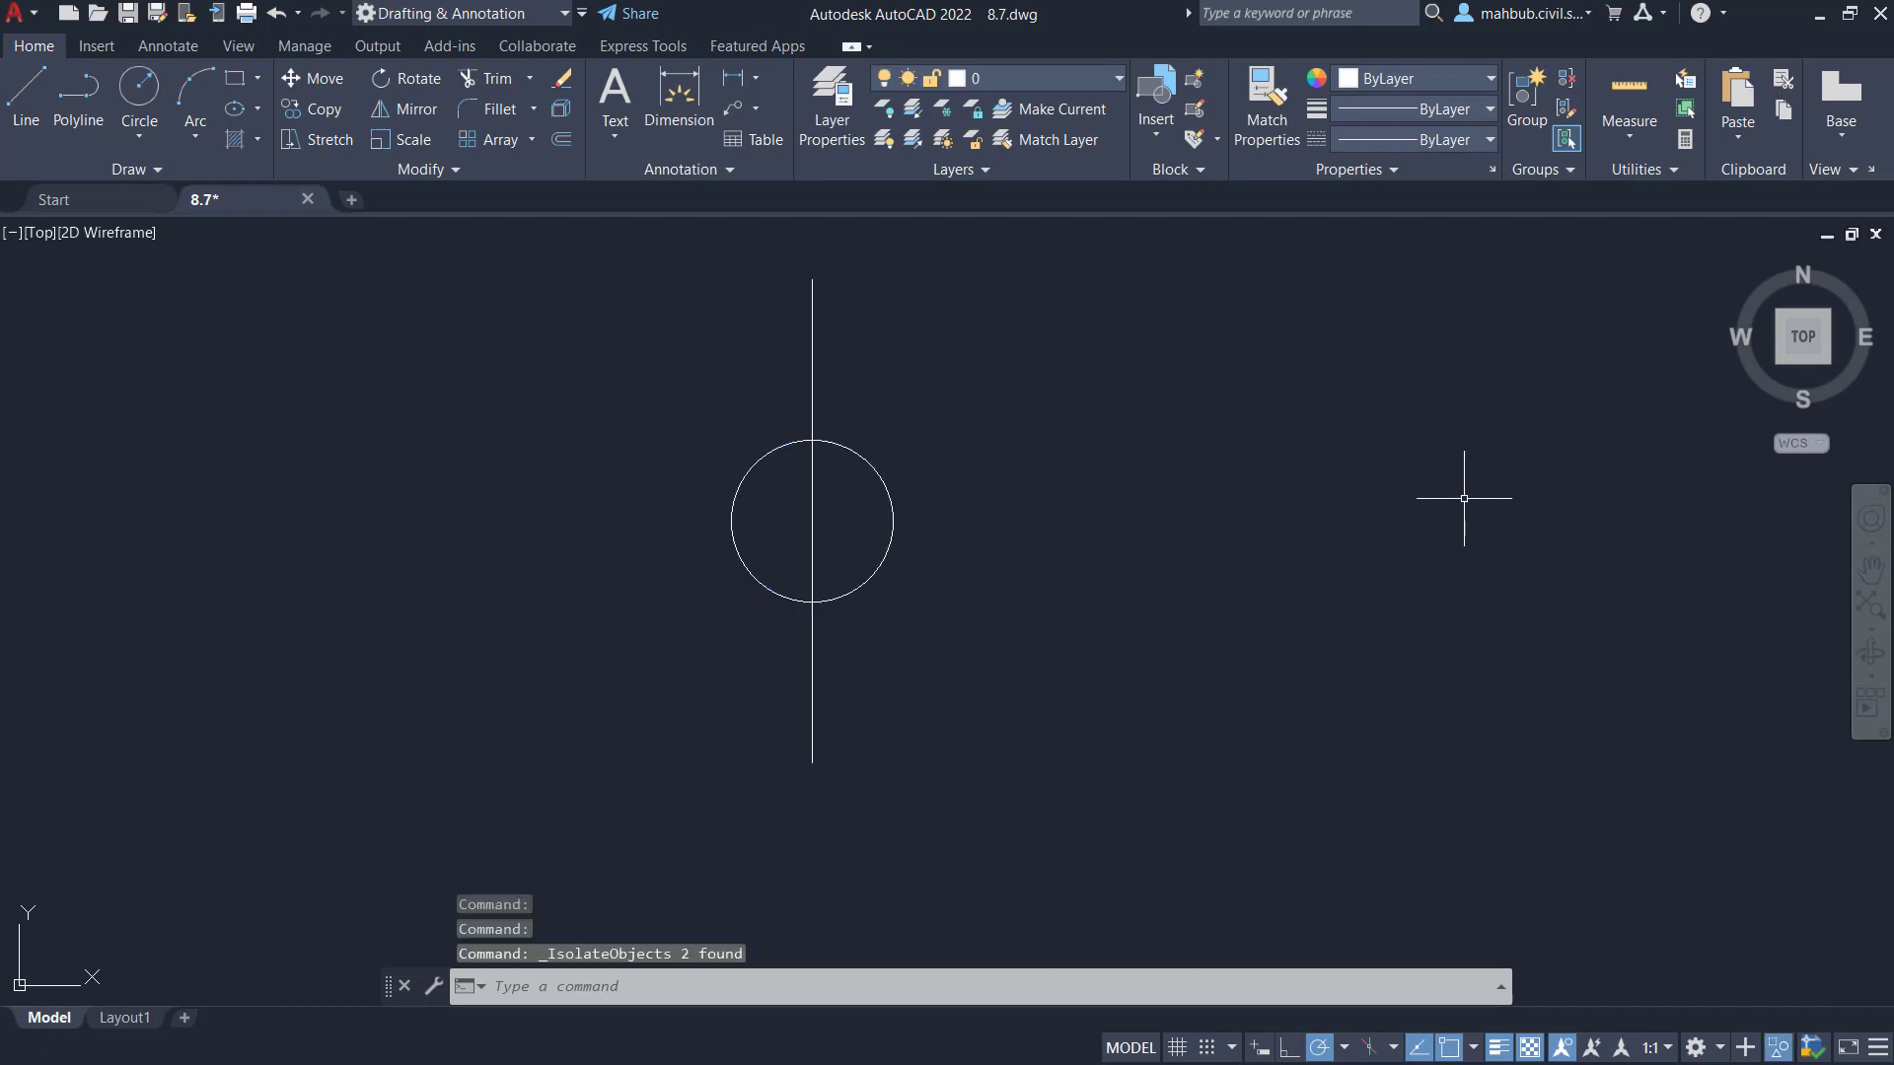
Erase the circle and end the object isolation to bring back the rest of the drawing.
left_click(866, 459)
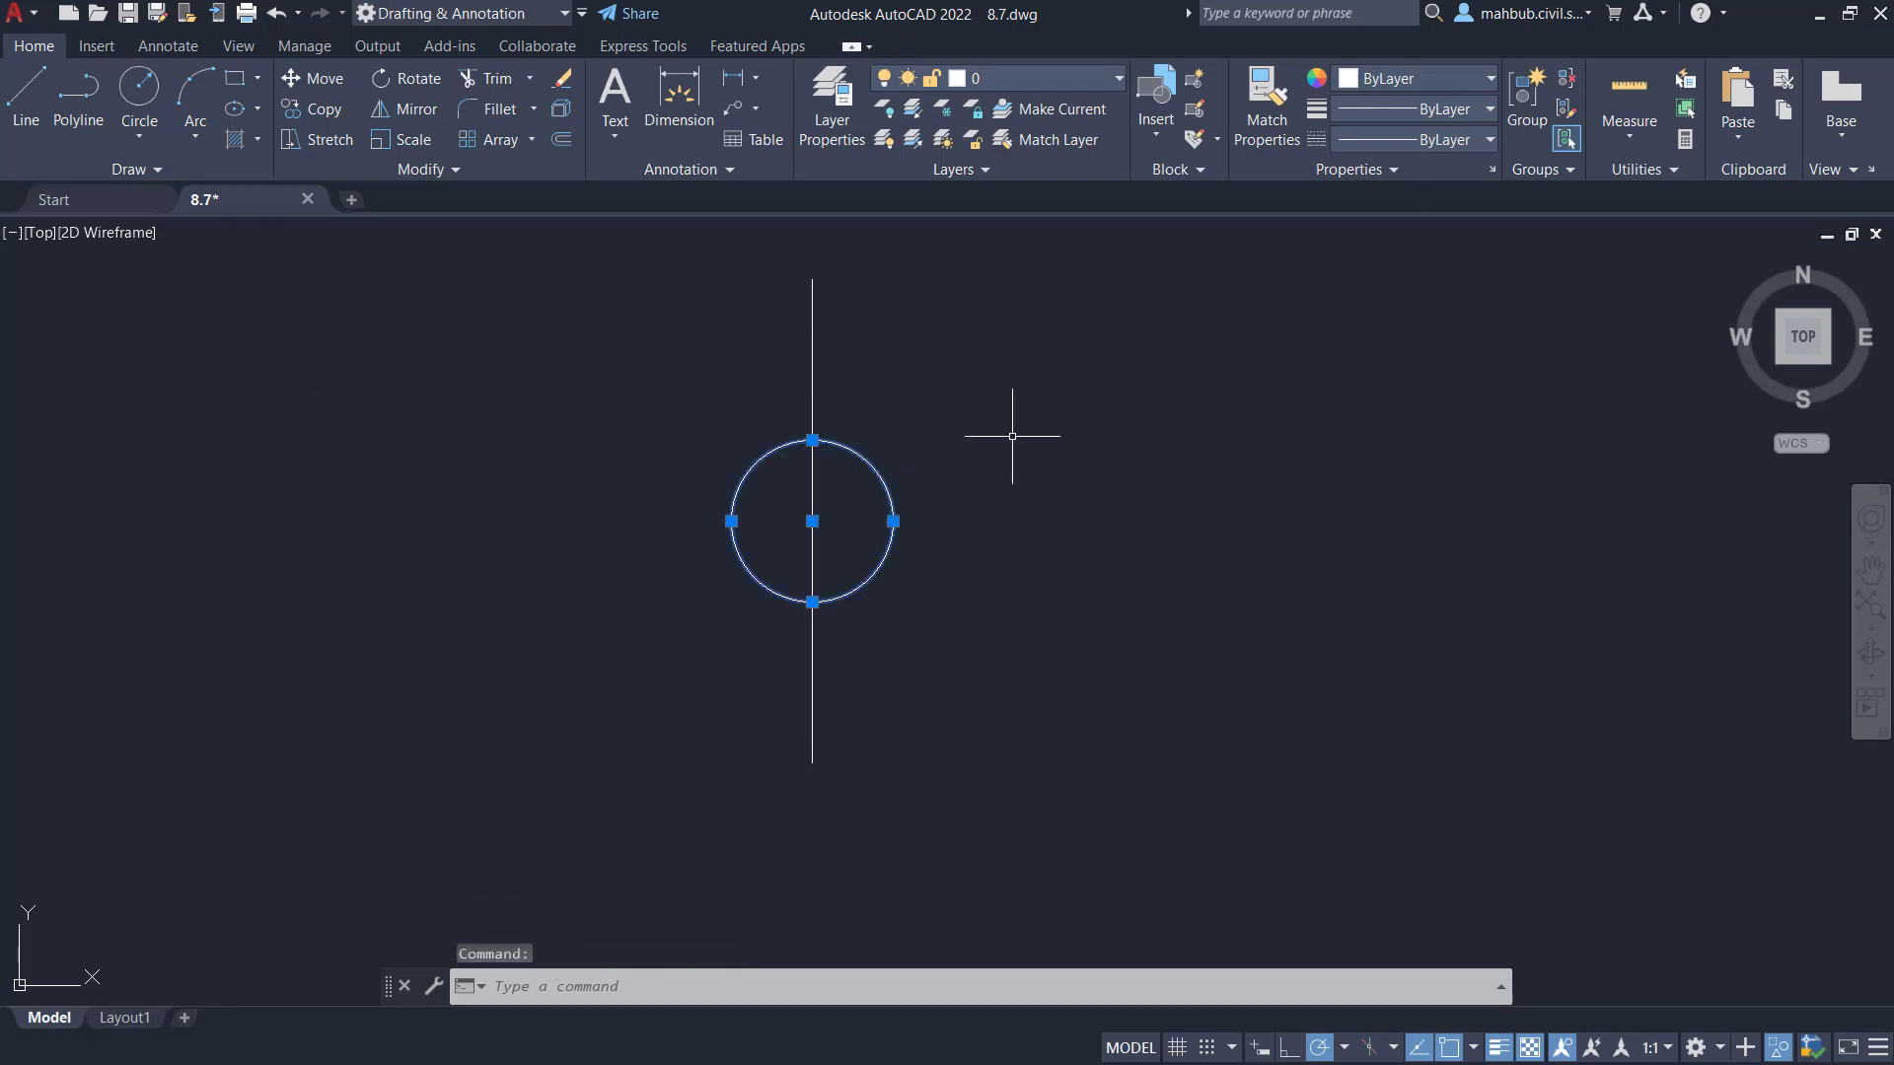
key("Delete")
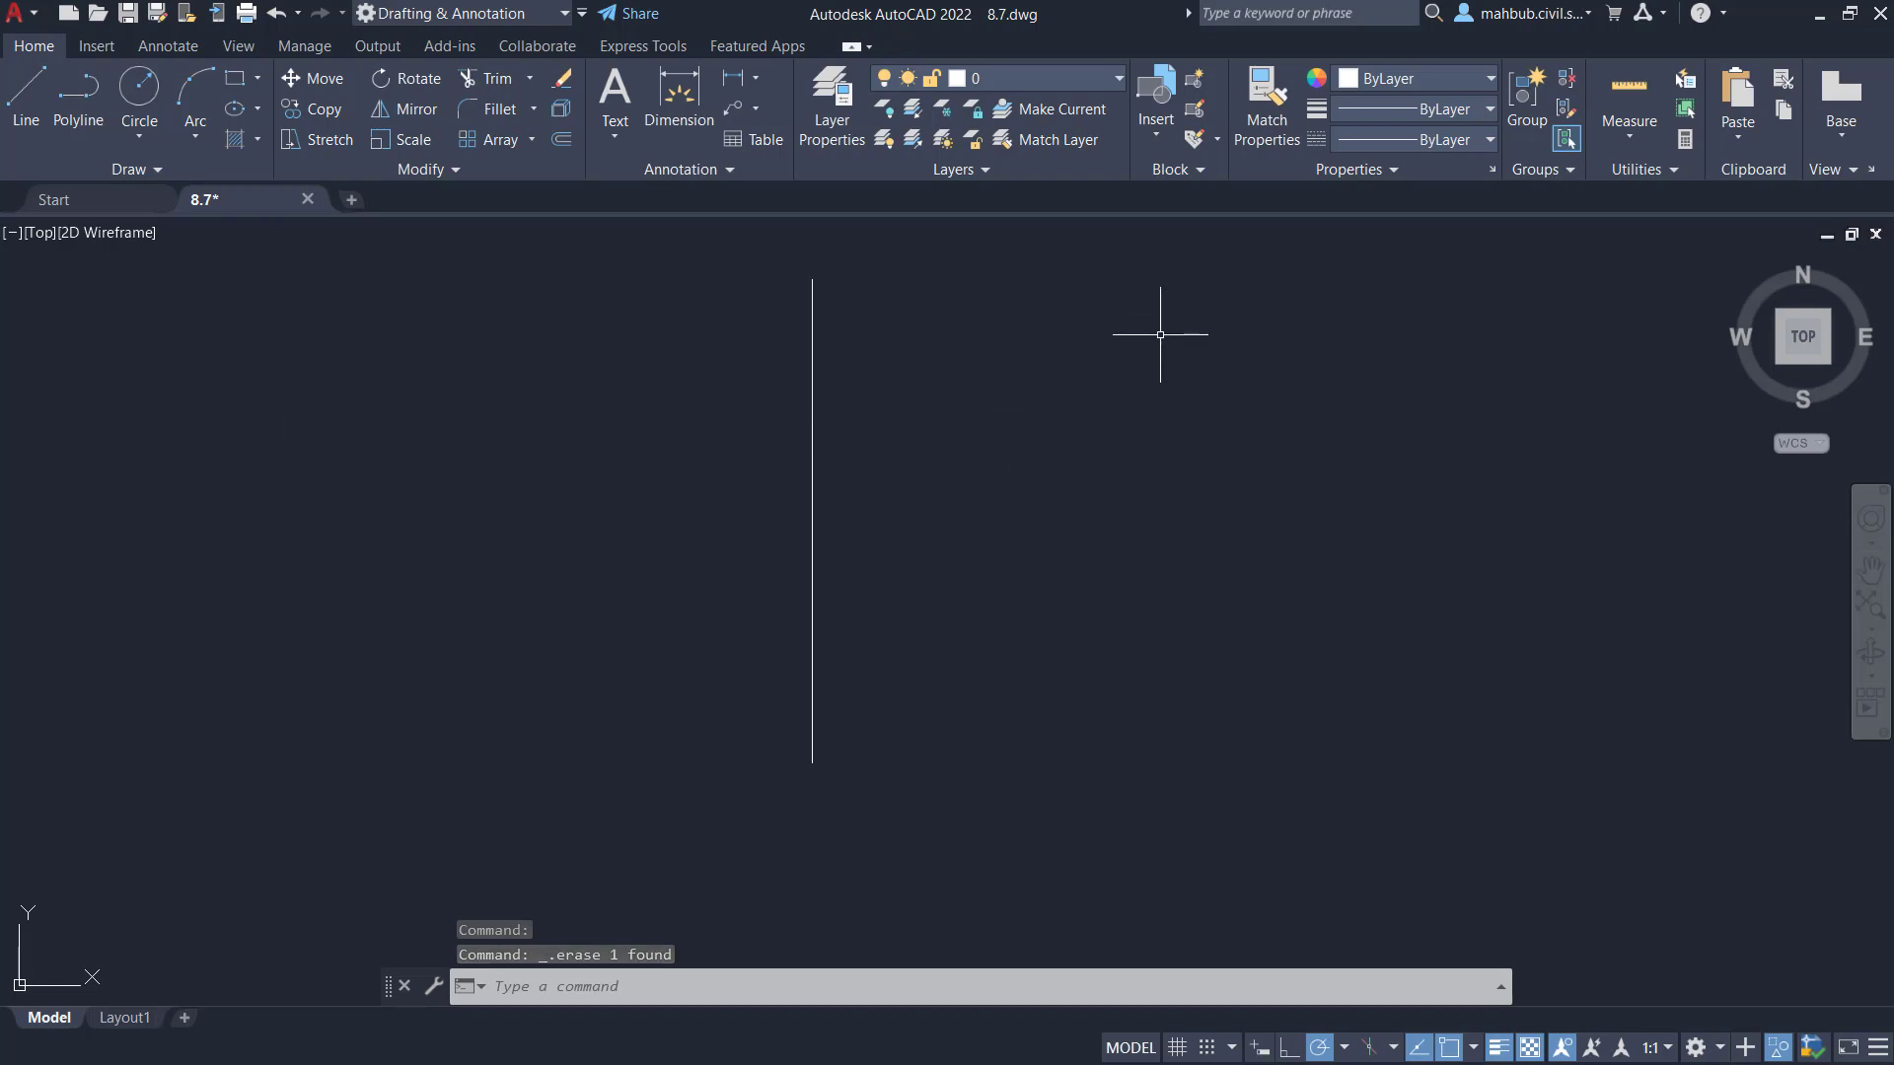
right_click(1092, 364)
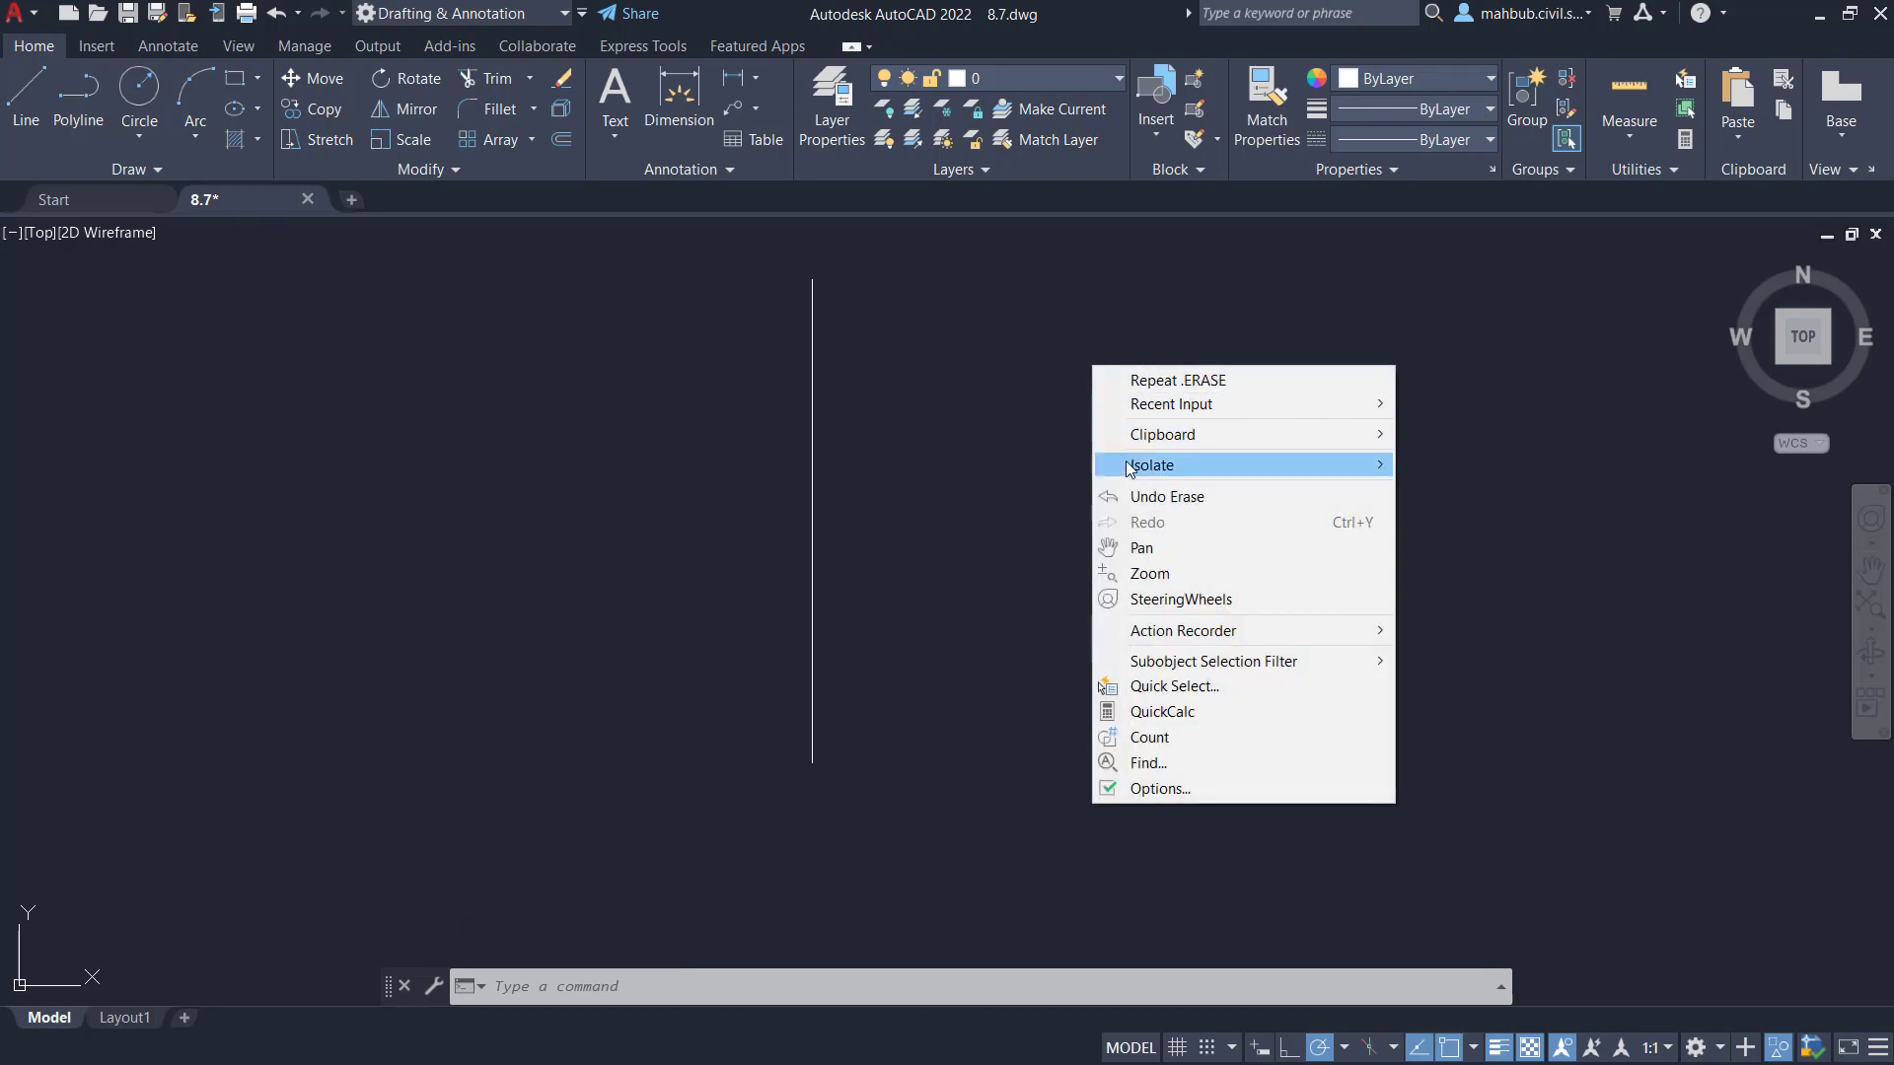
mouse_move(1132, 464)
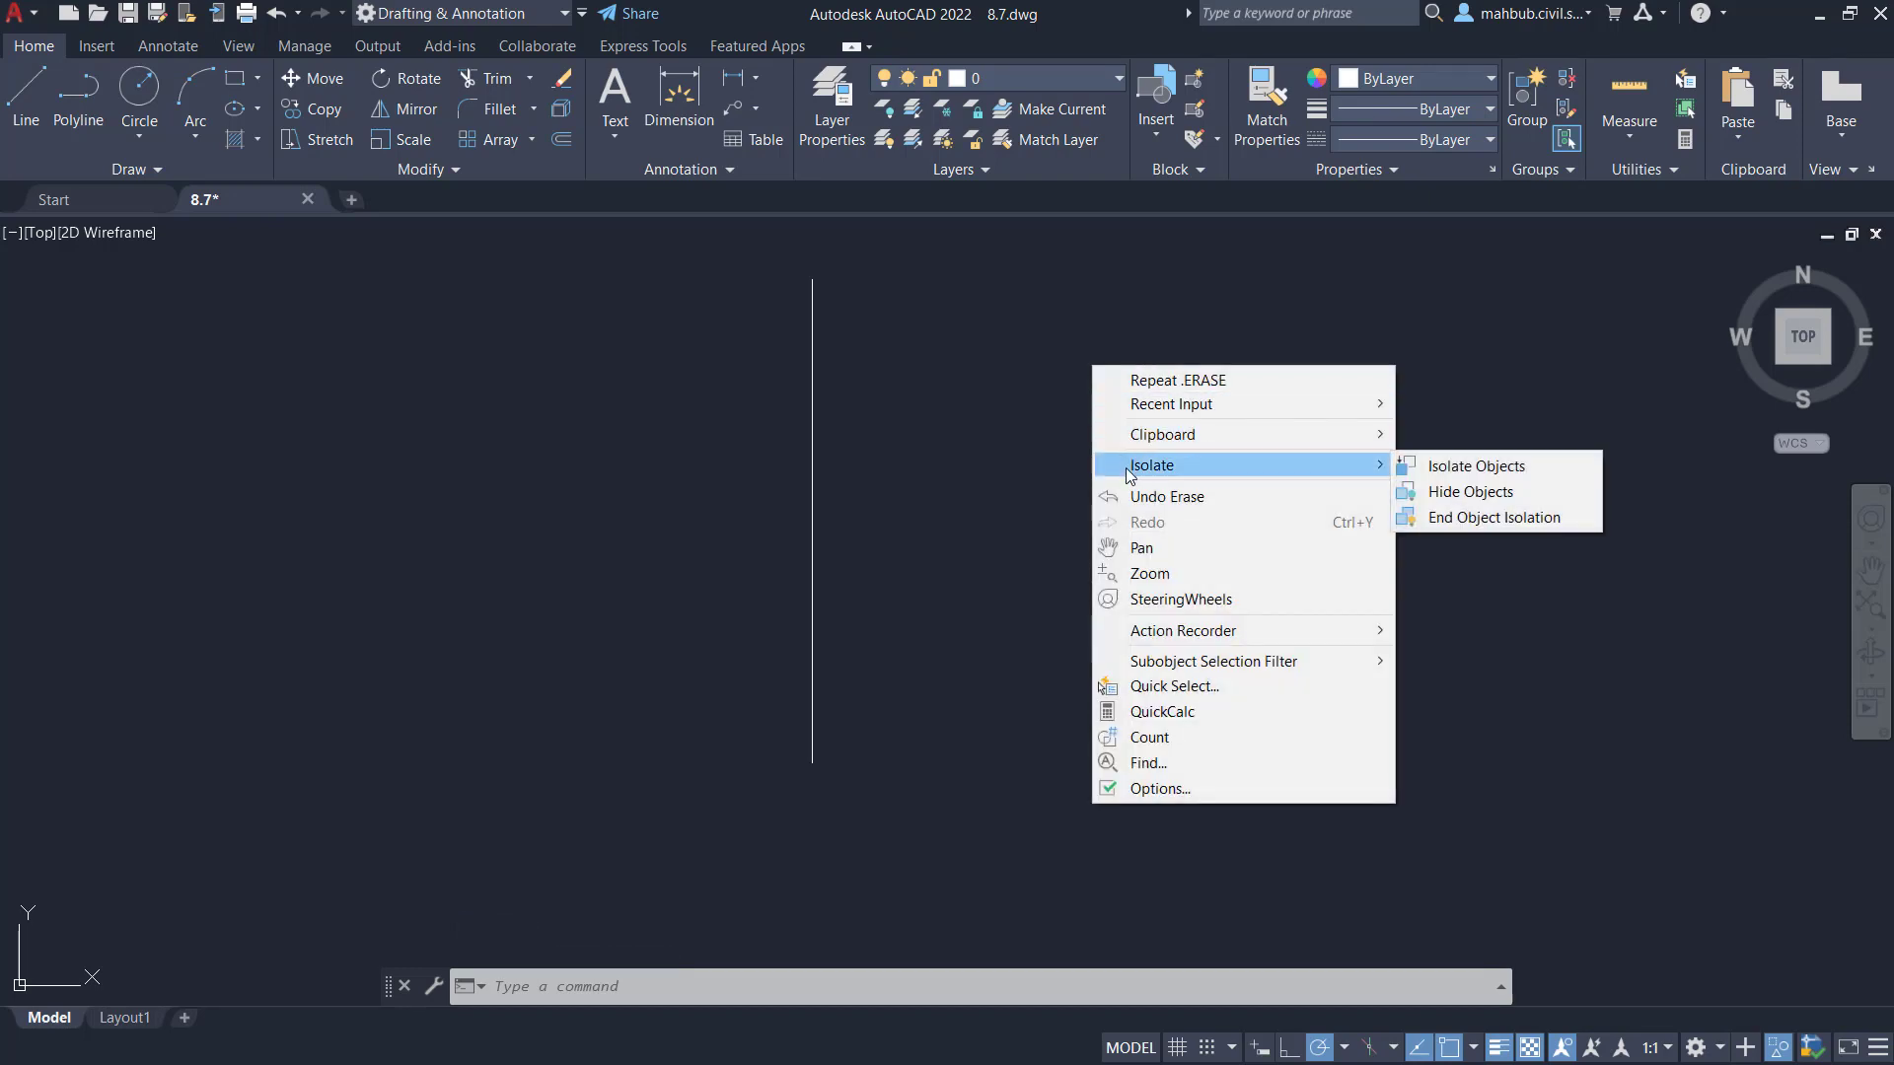
left_click(1436, 519)
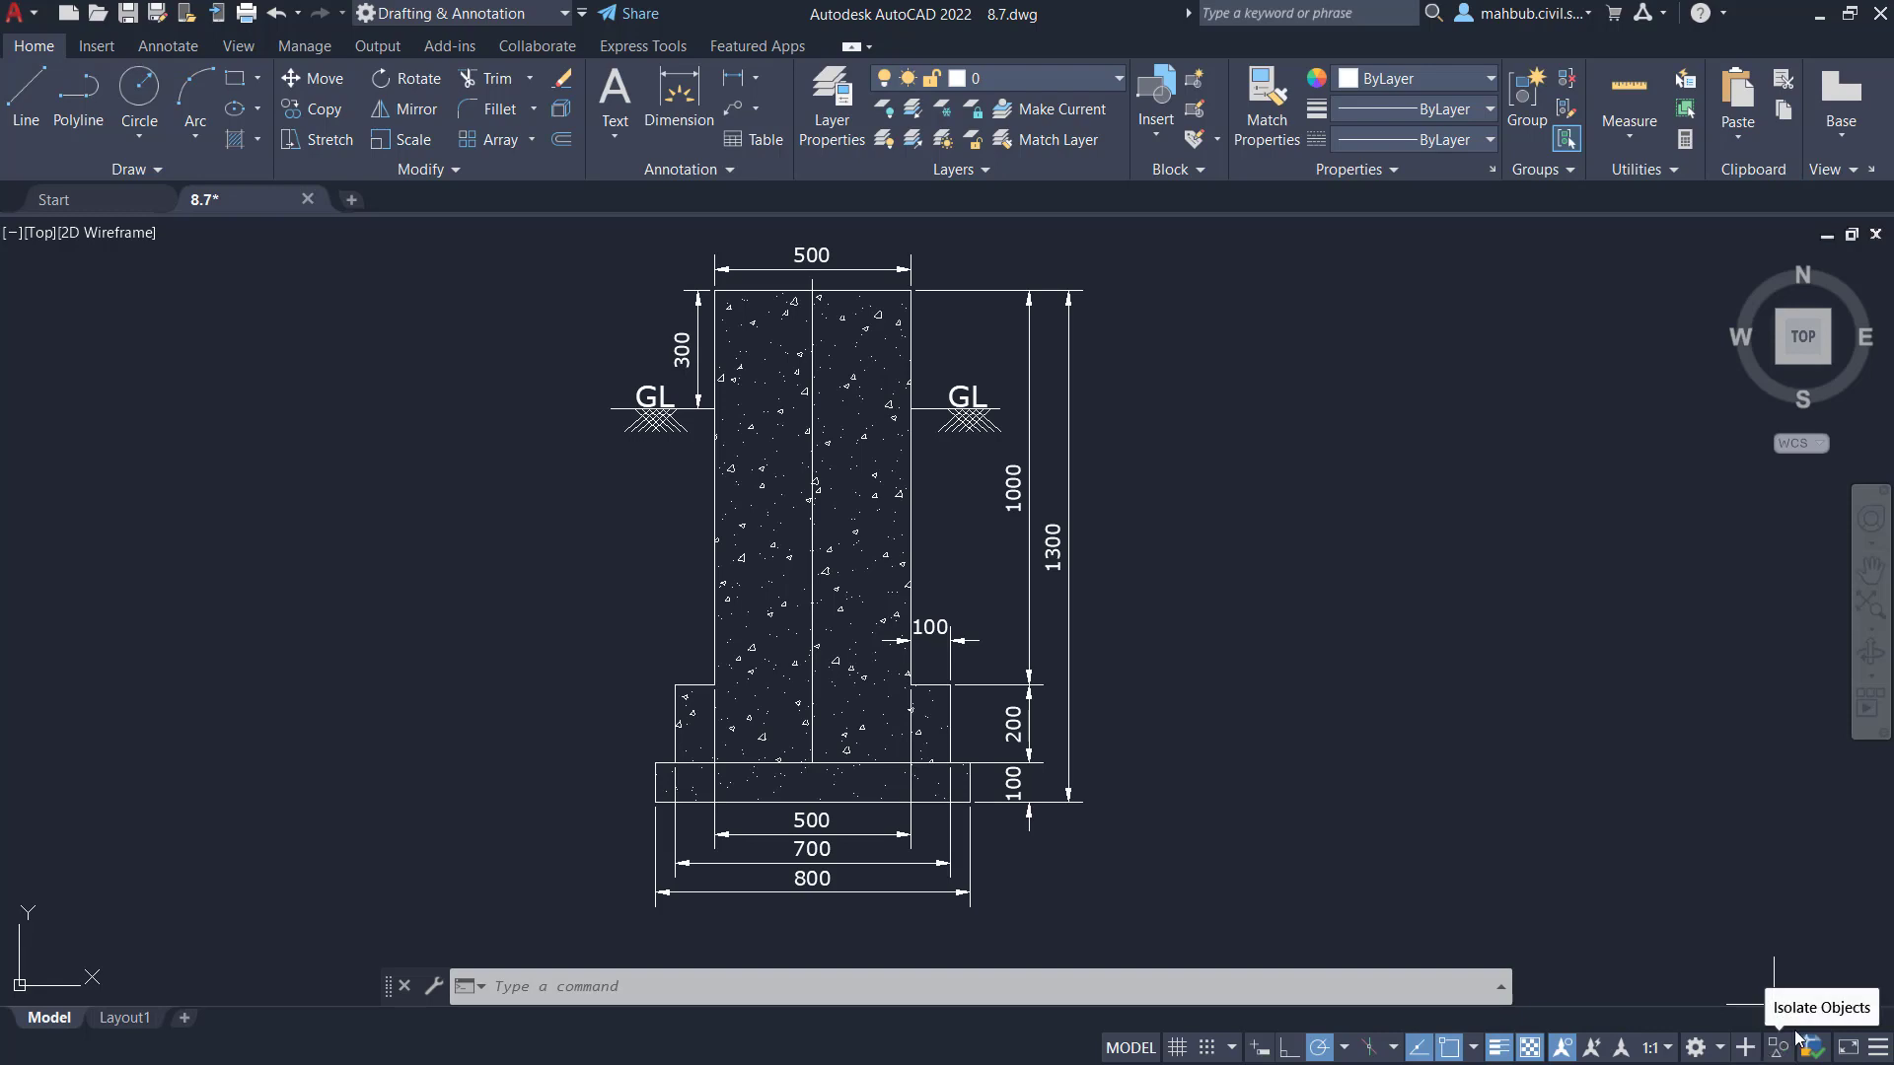
left_click(1878, 1047)
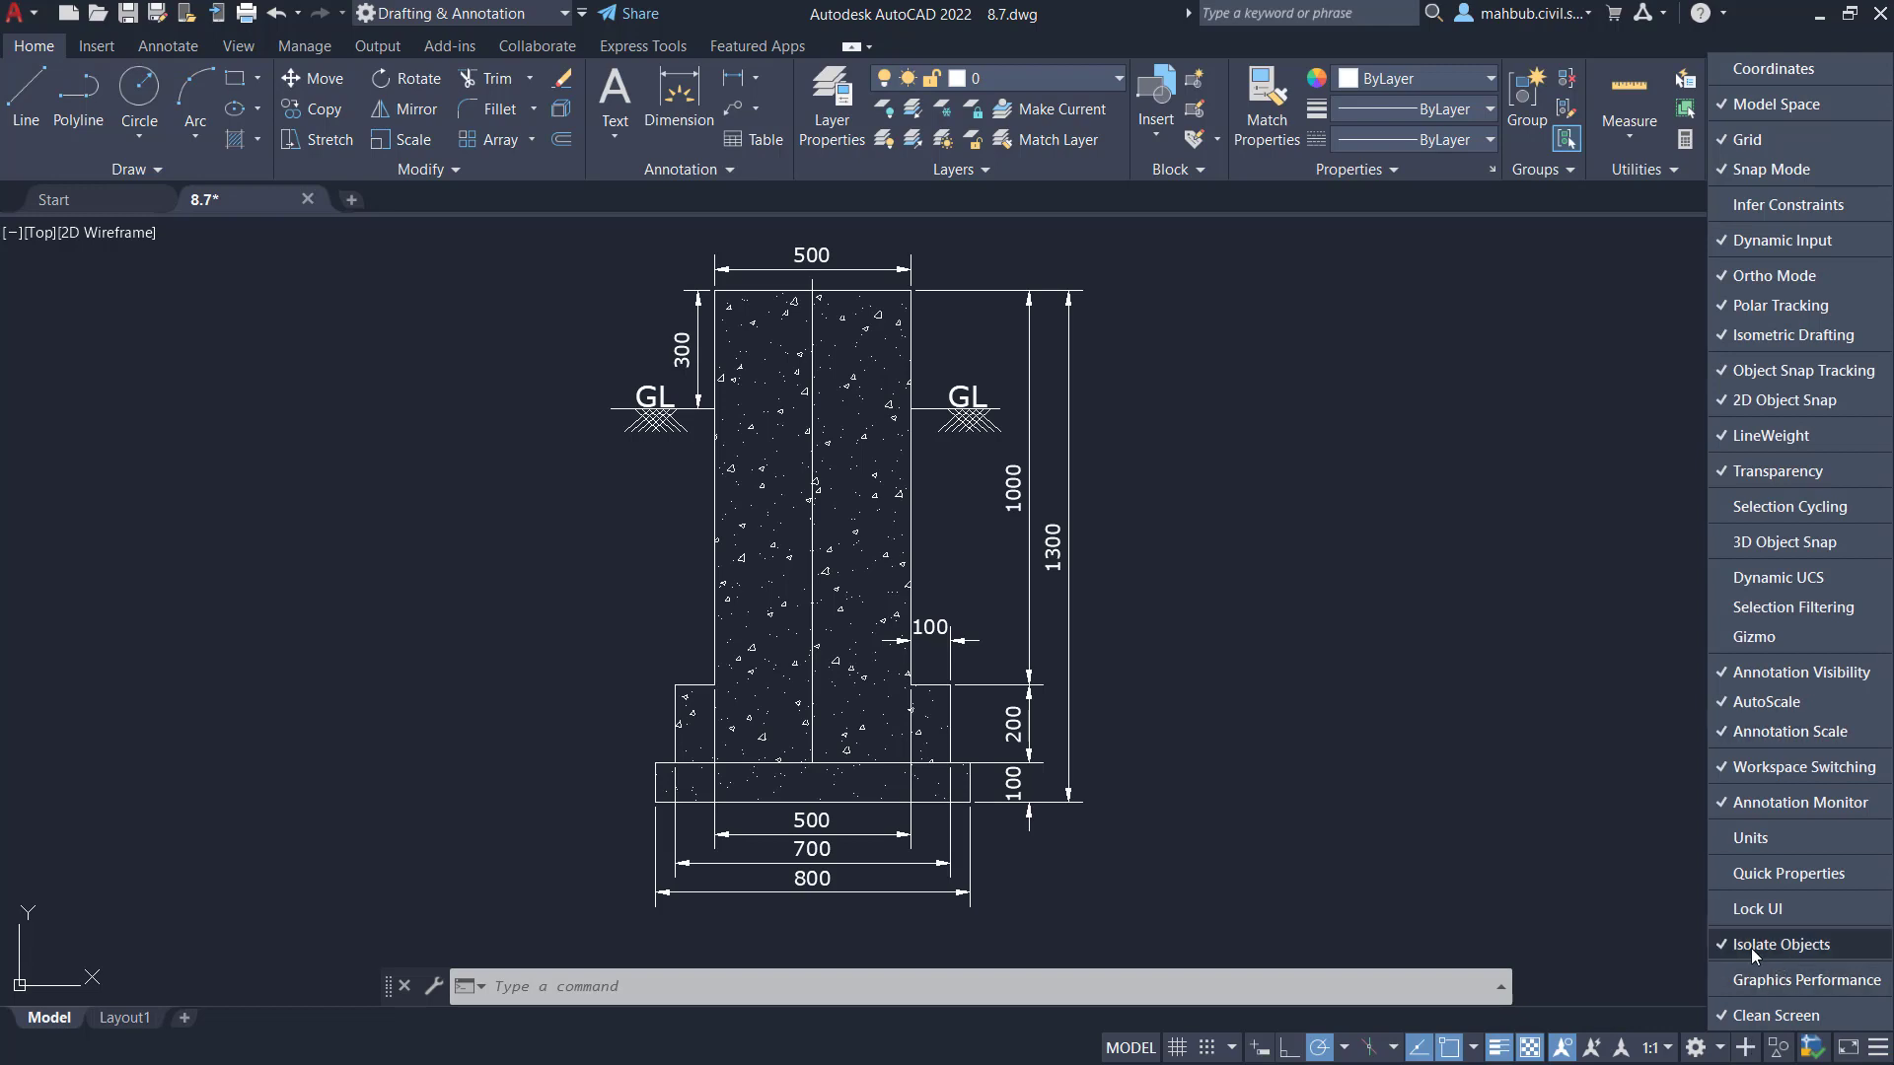
left_click(1781, 1047)
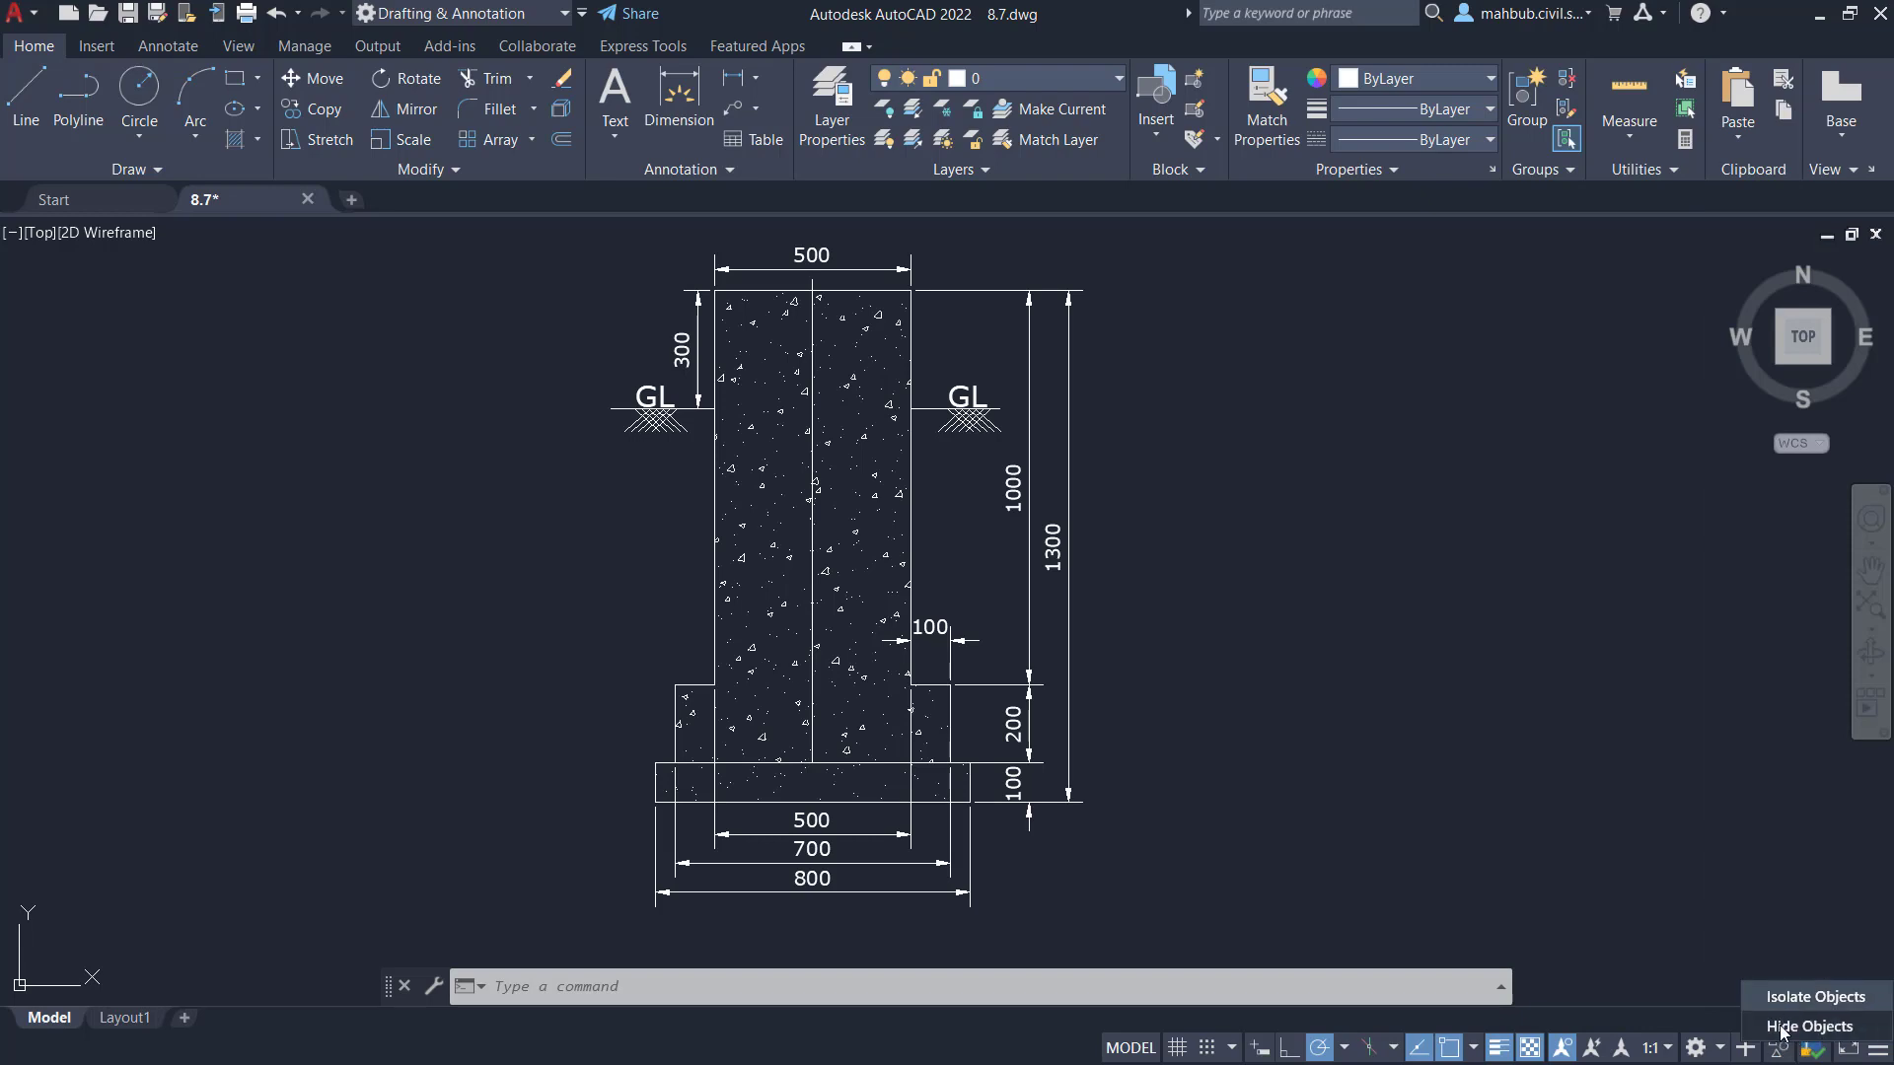
left_click(1781, 1028)
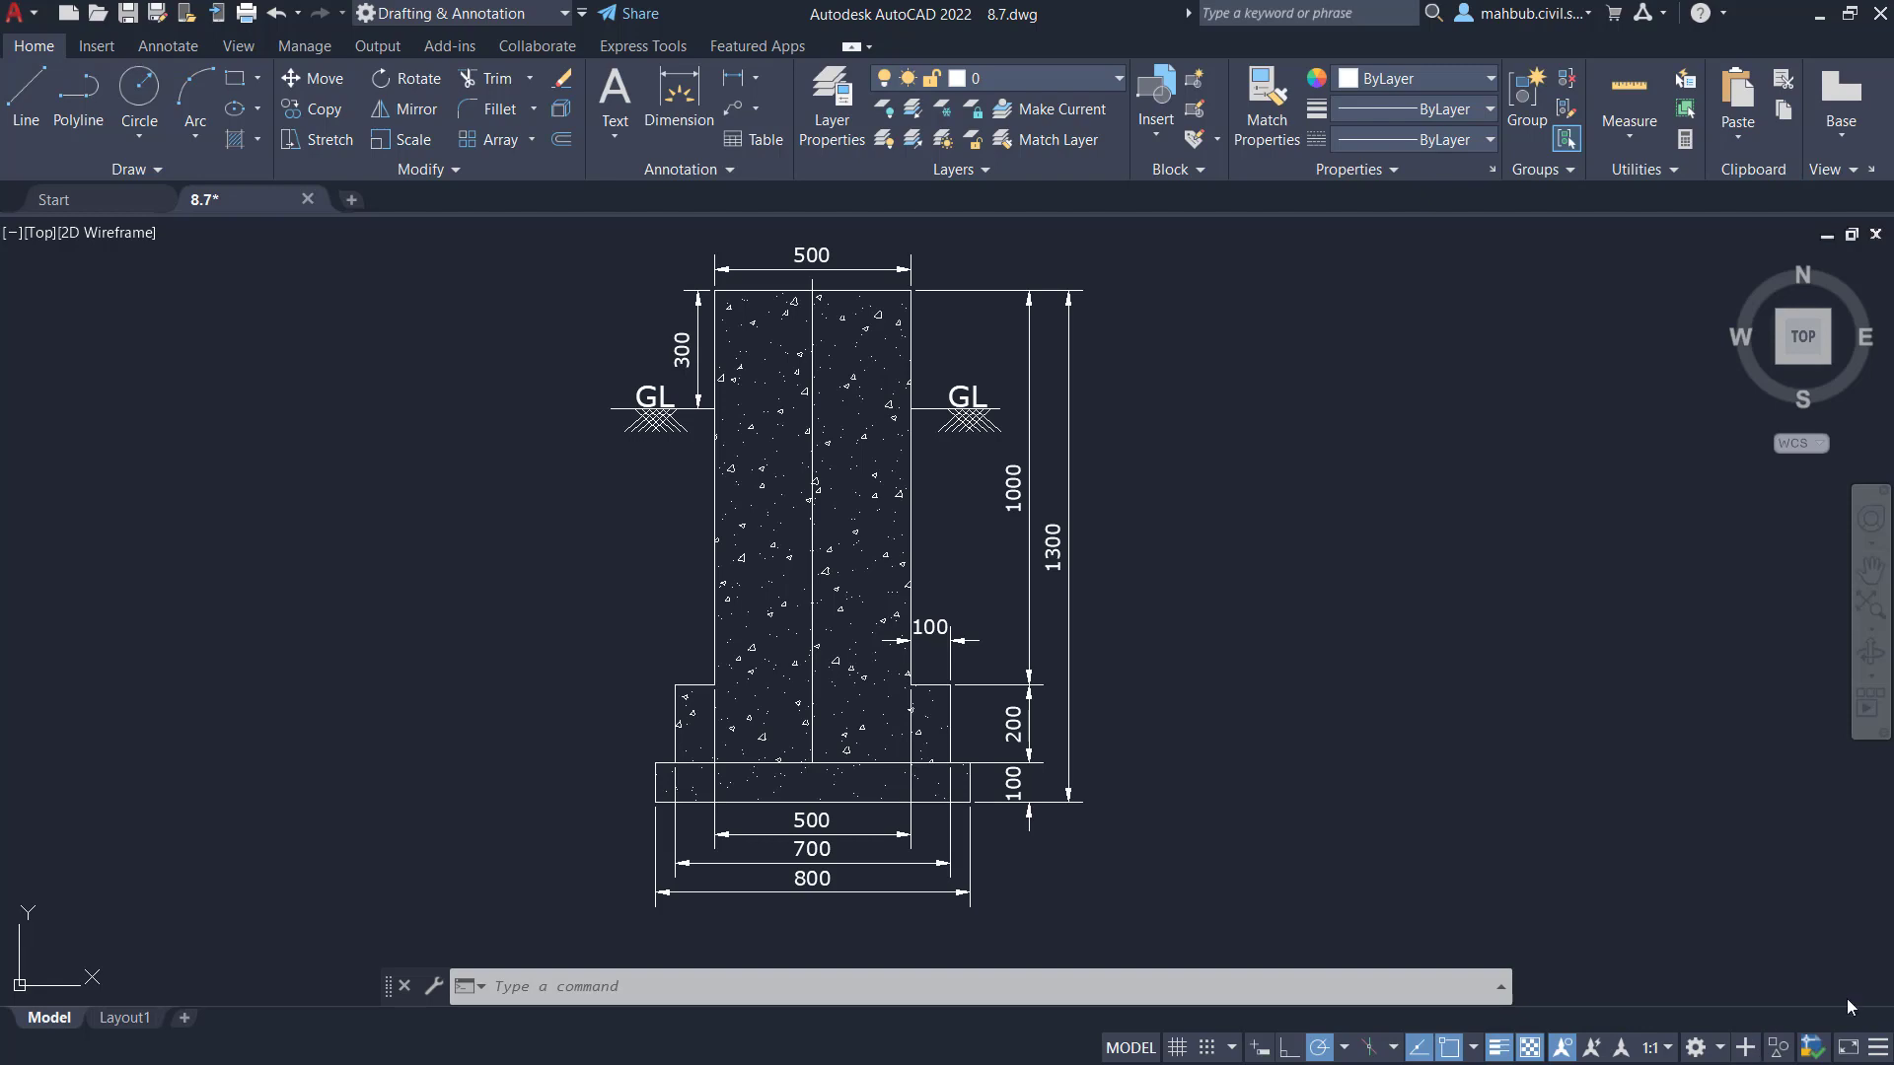
Select all dimensions by applying Select Similar to the overall 1300 dimension, and hide them.
left_click(1066, 454)
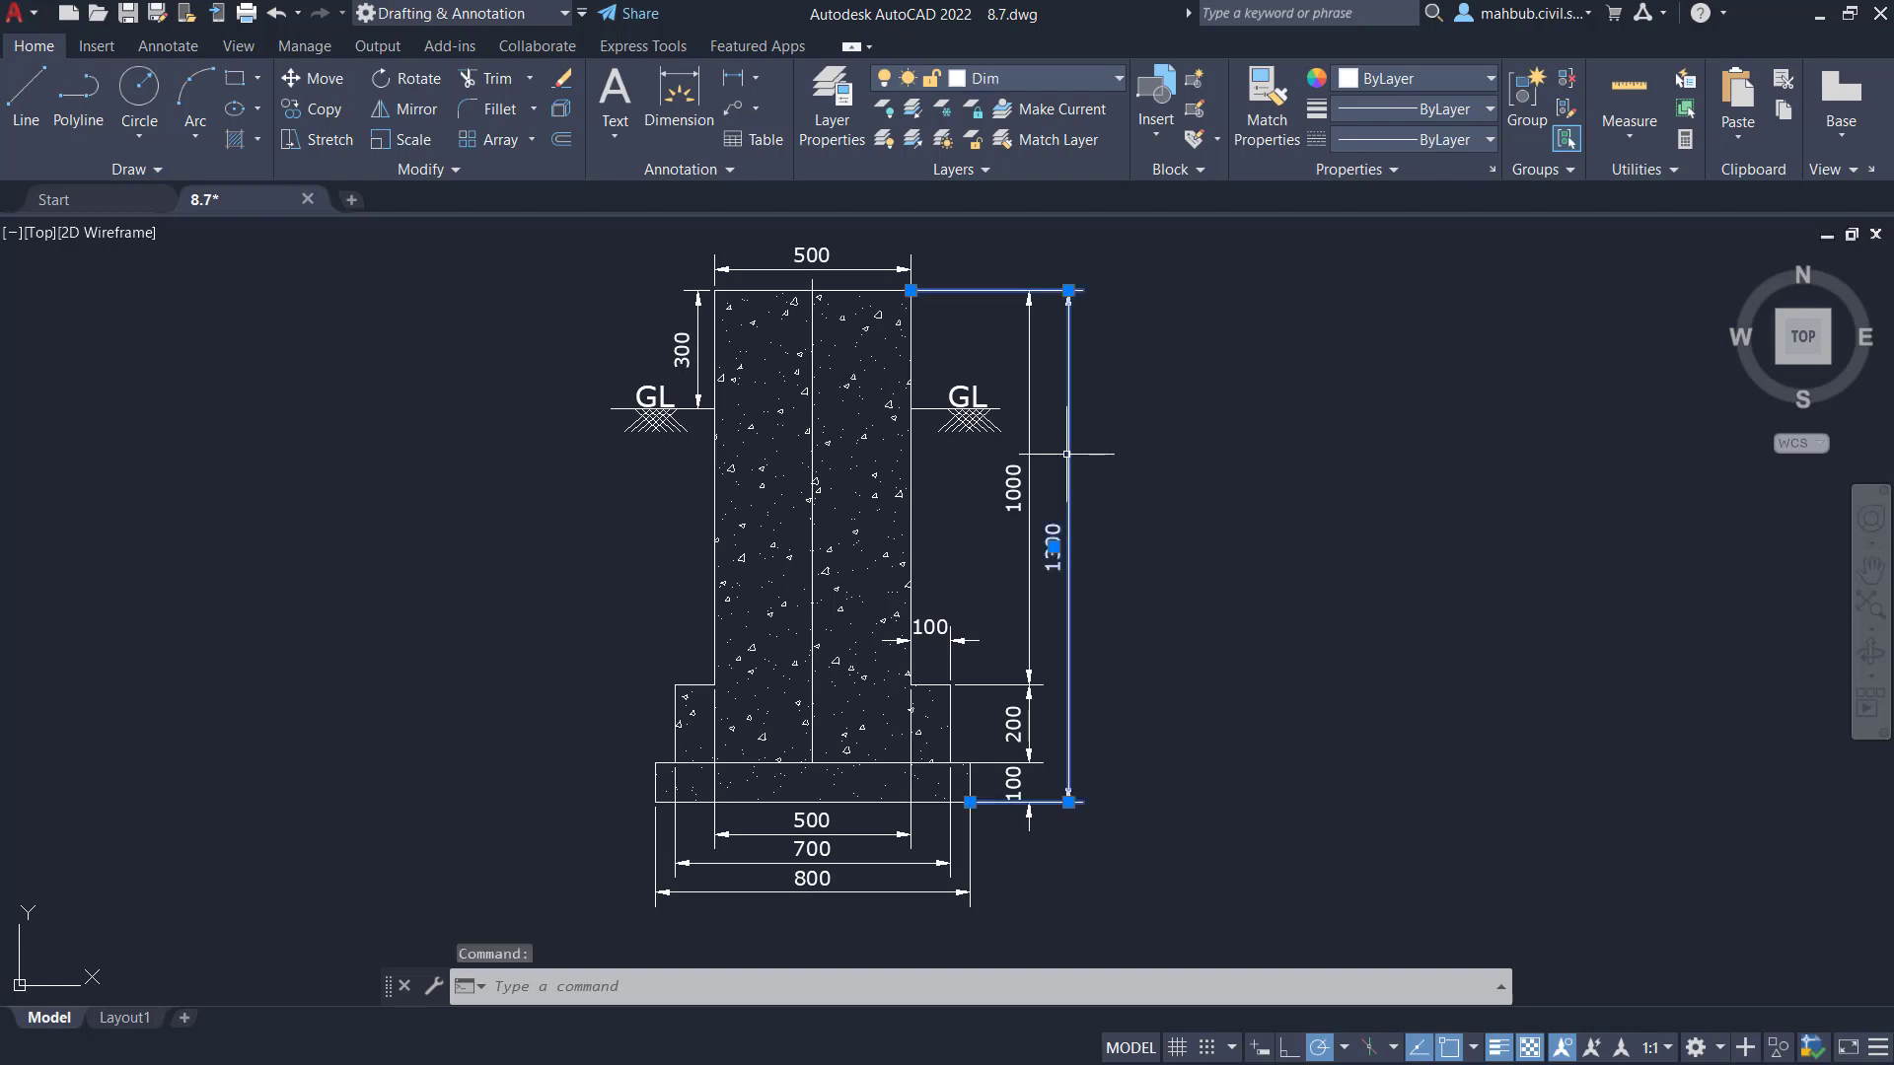
right_click(1066, 454)
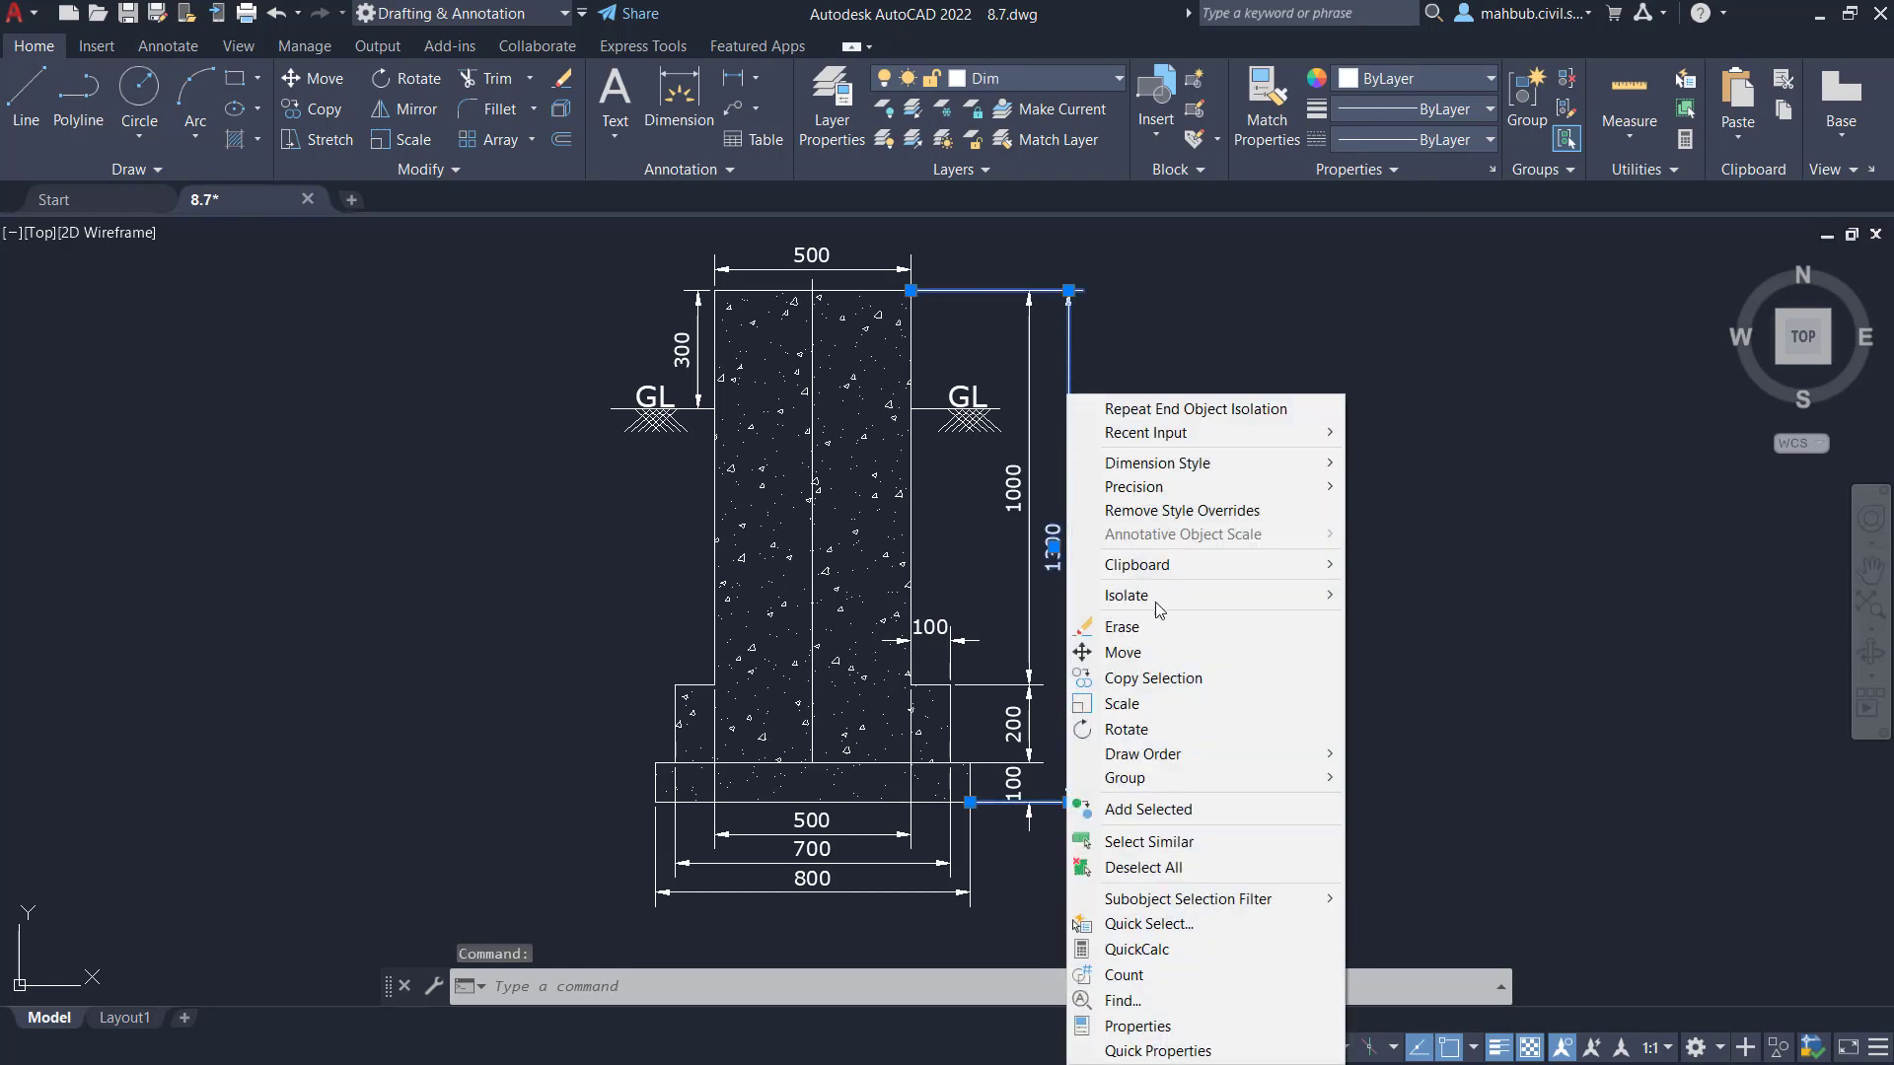
left_click(1149, 840)
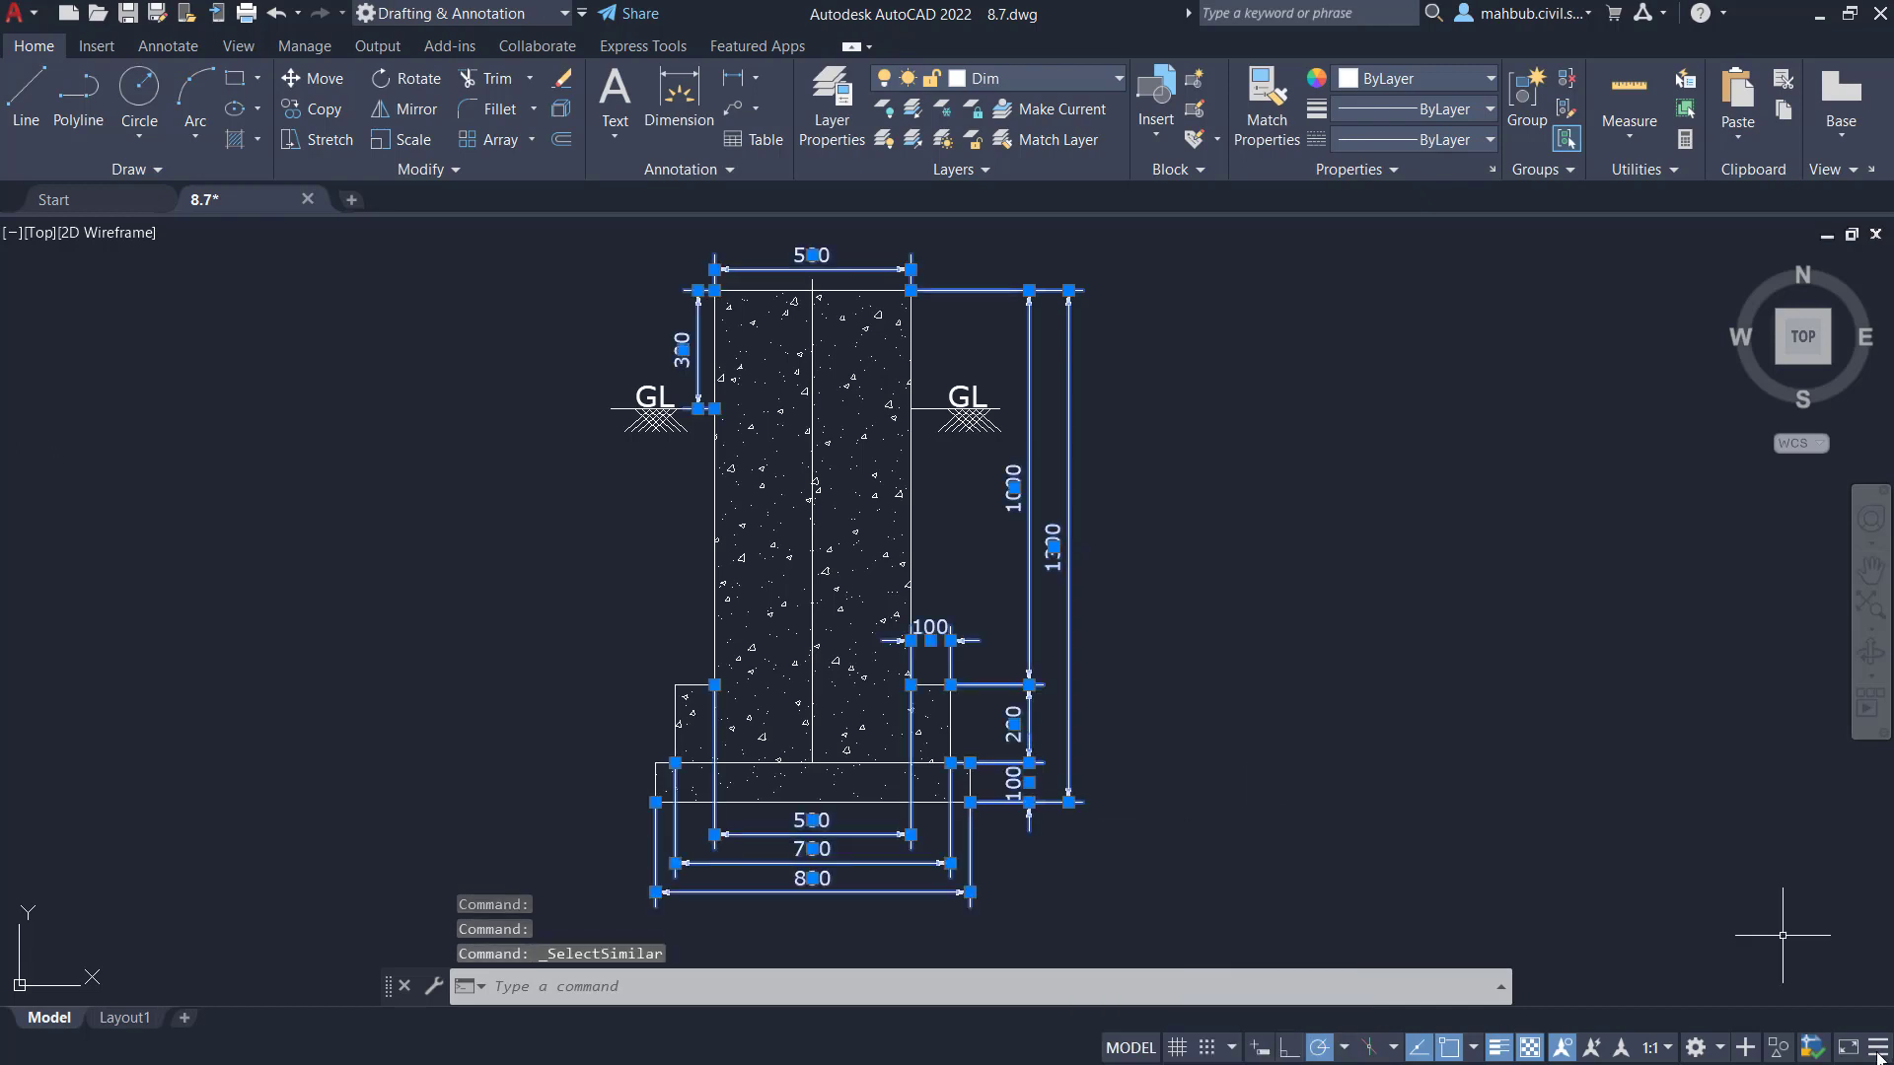
left_click(1811, 1044)
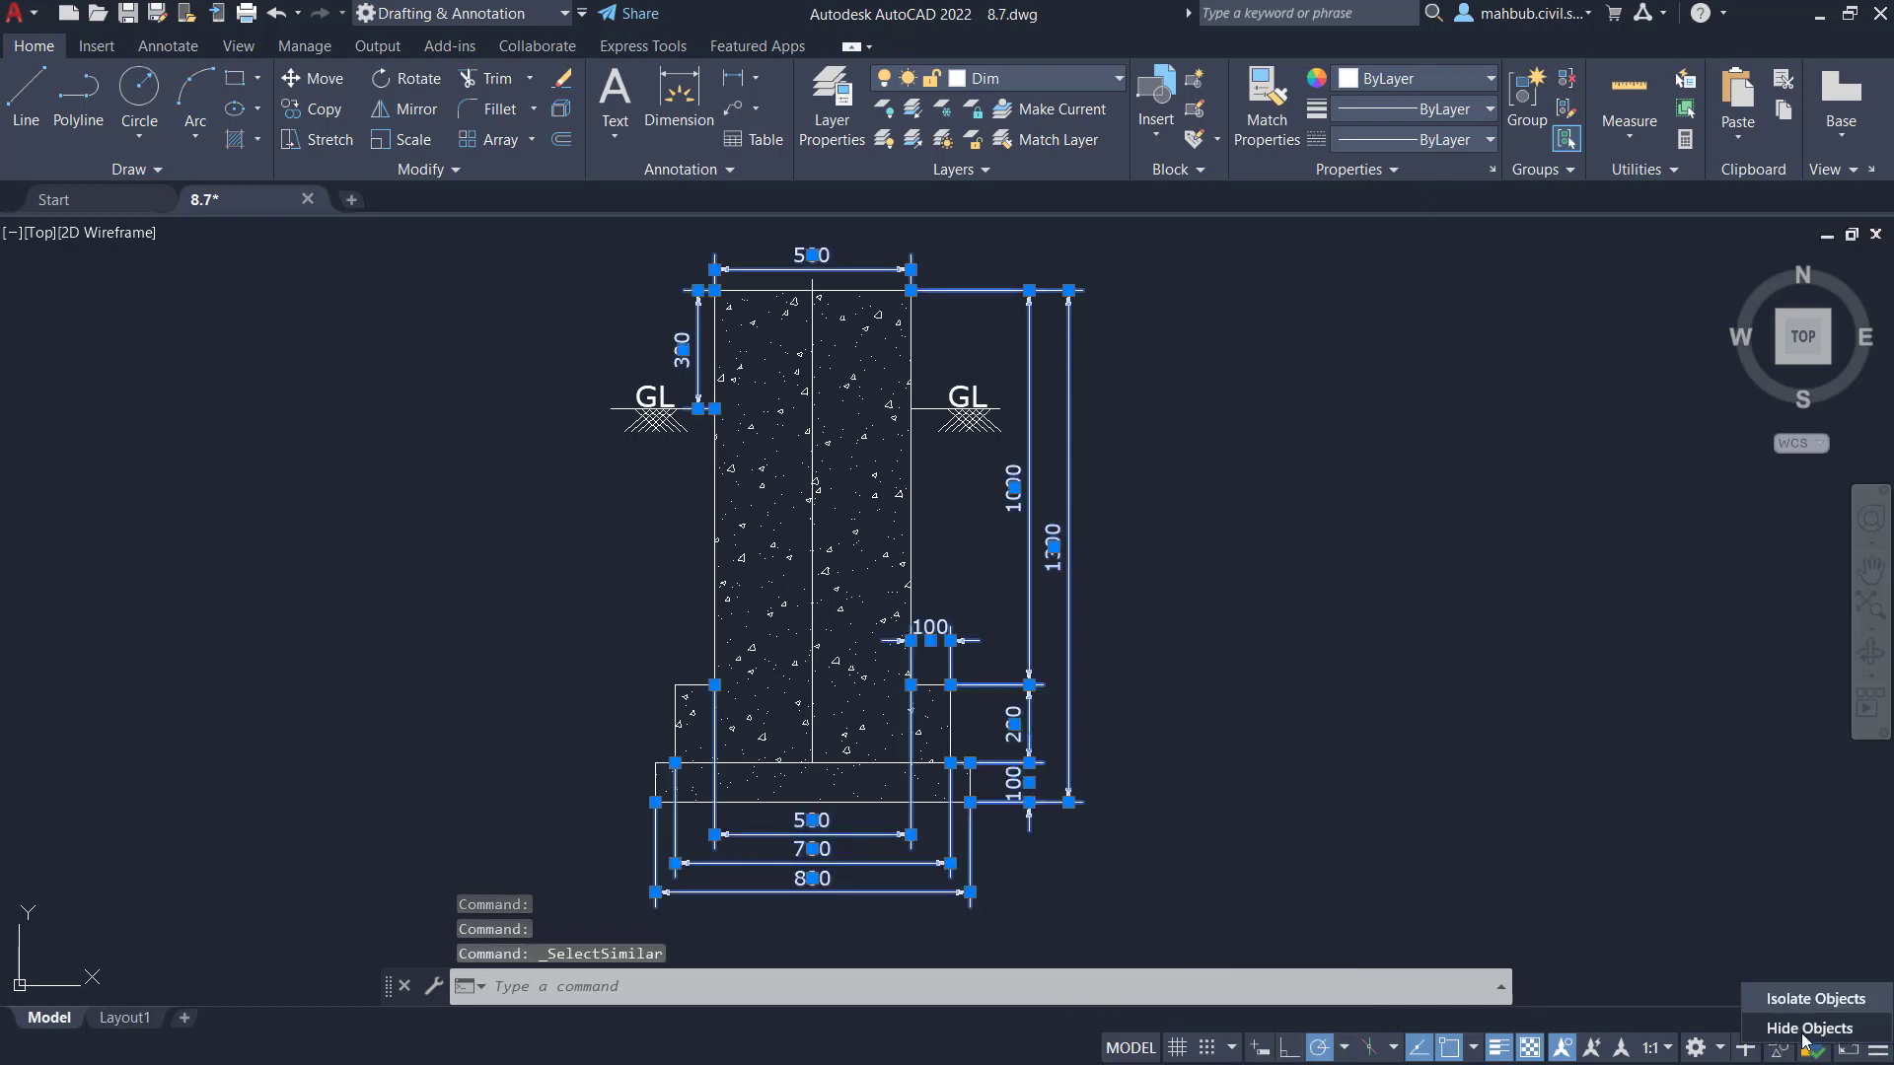
left_click(1803, 1034)
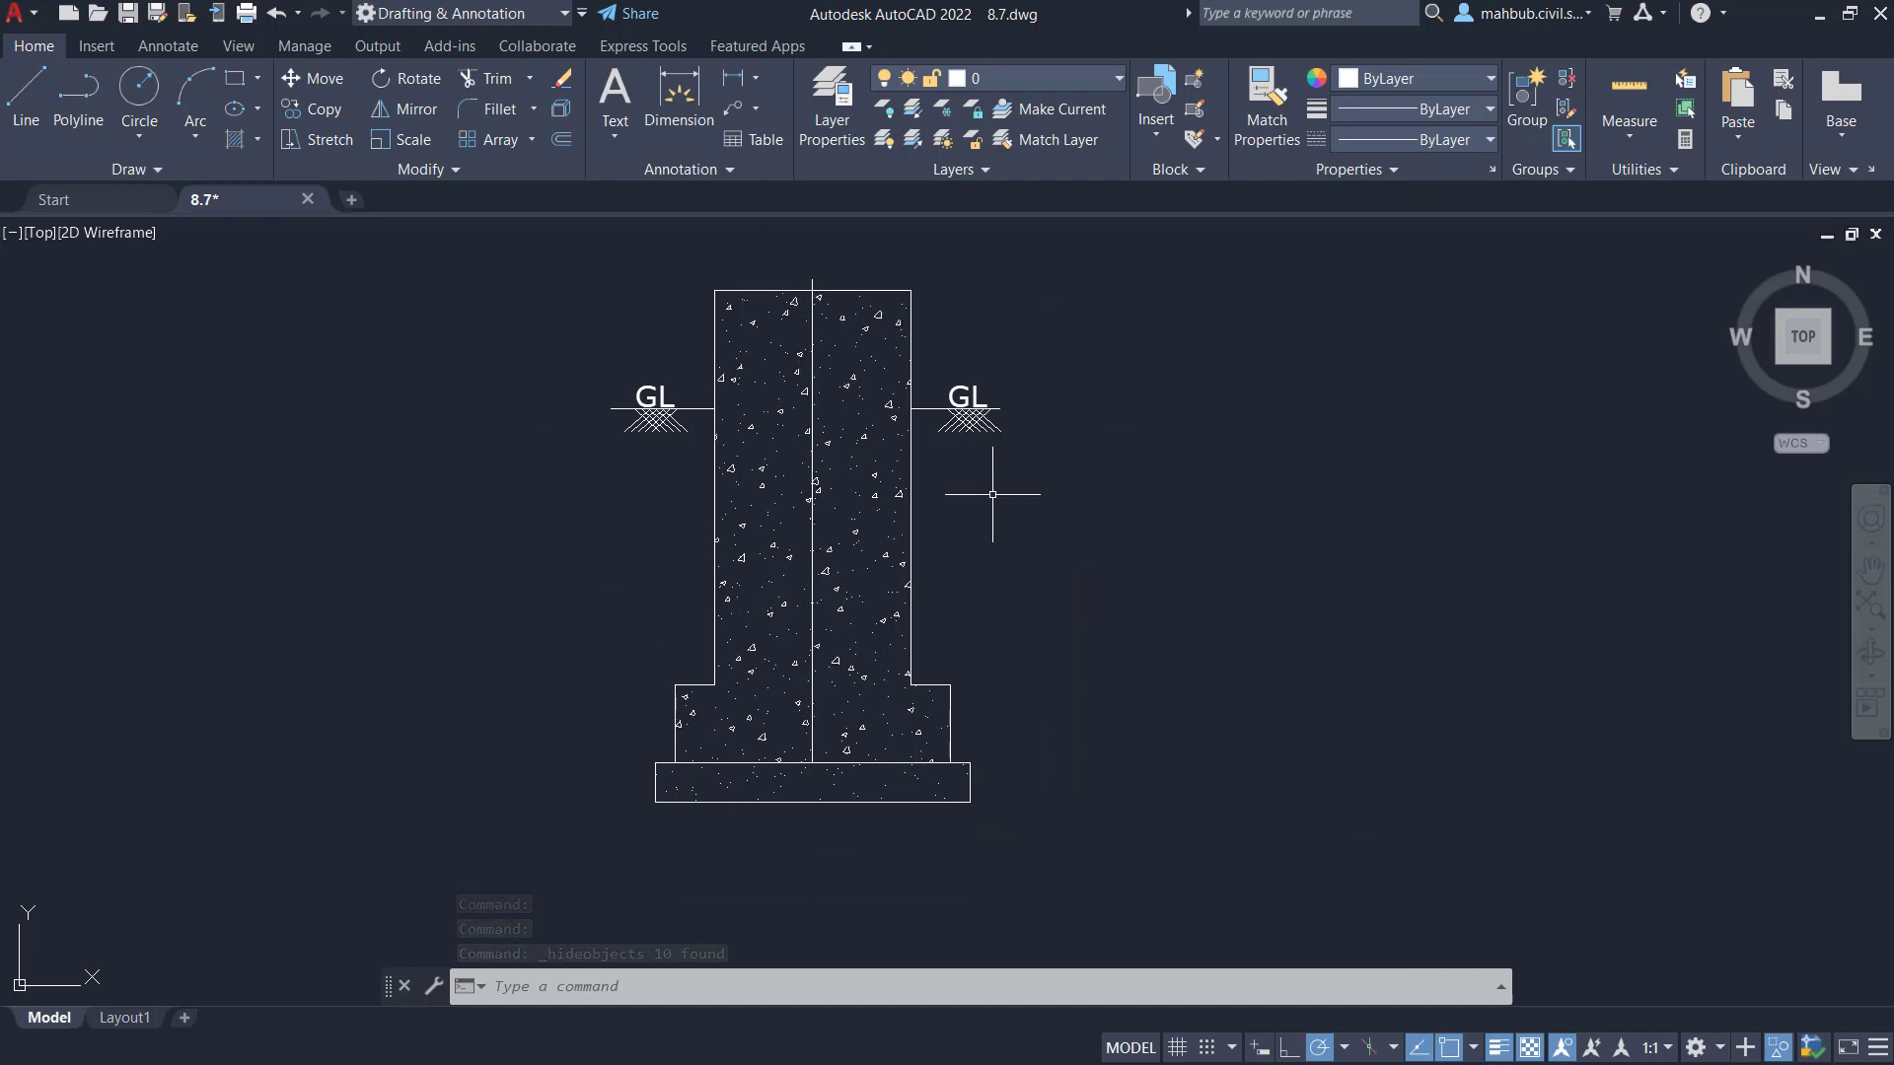
End the object isolation to show the hidden dimensions again.
left_click(1778, 1048)
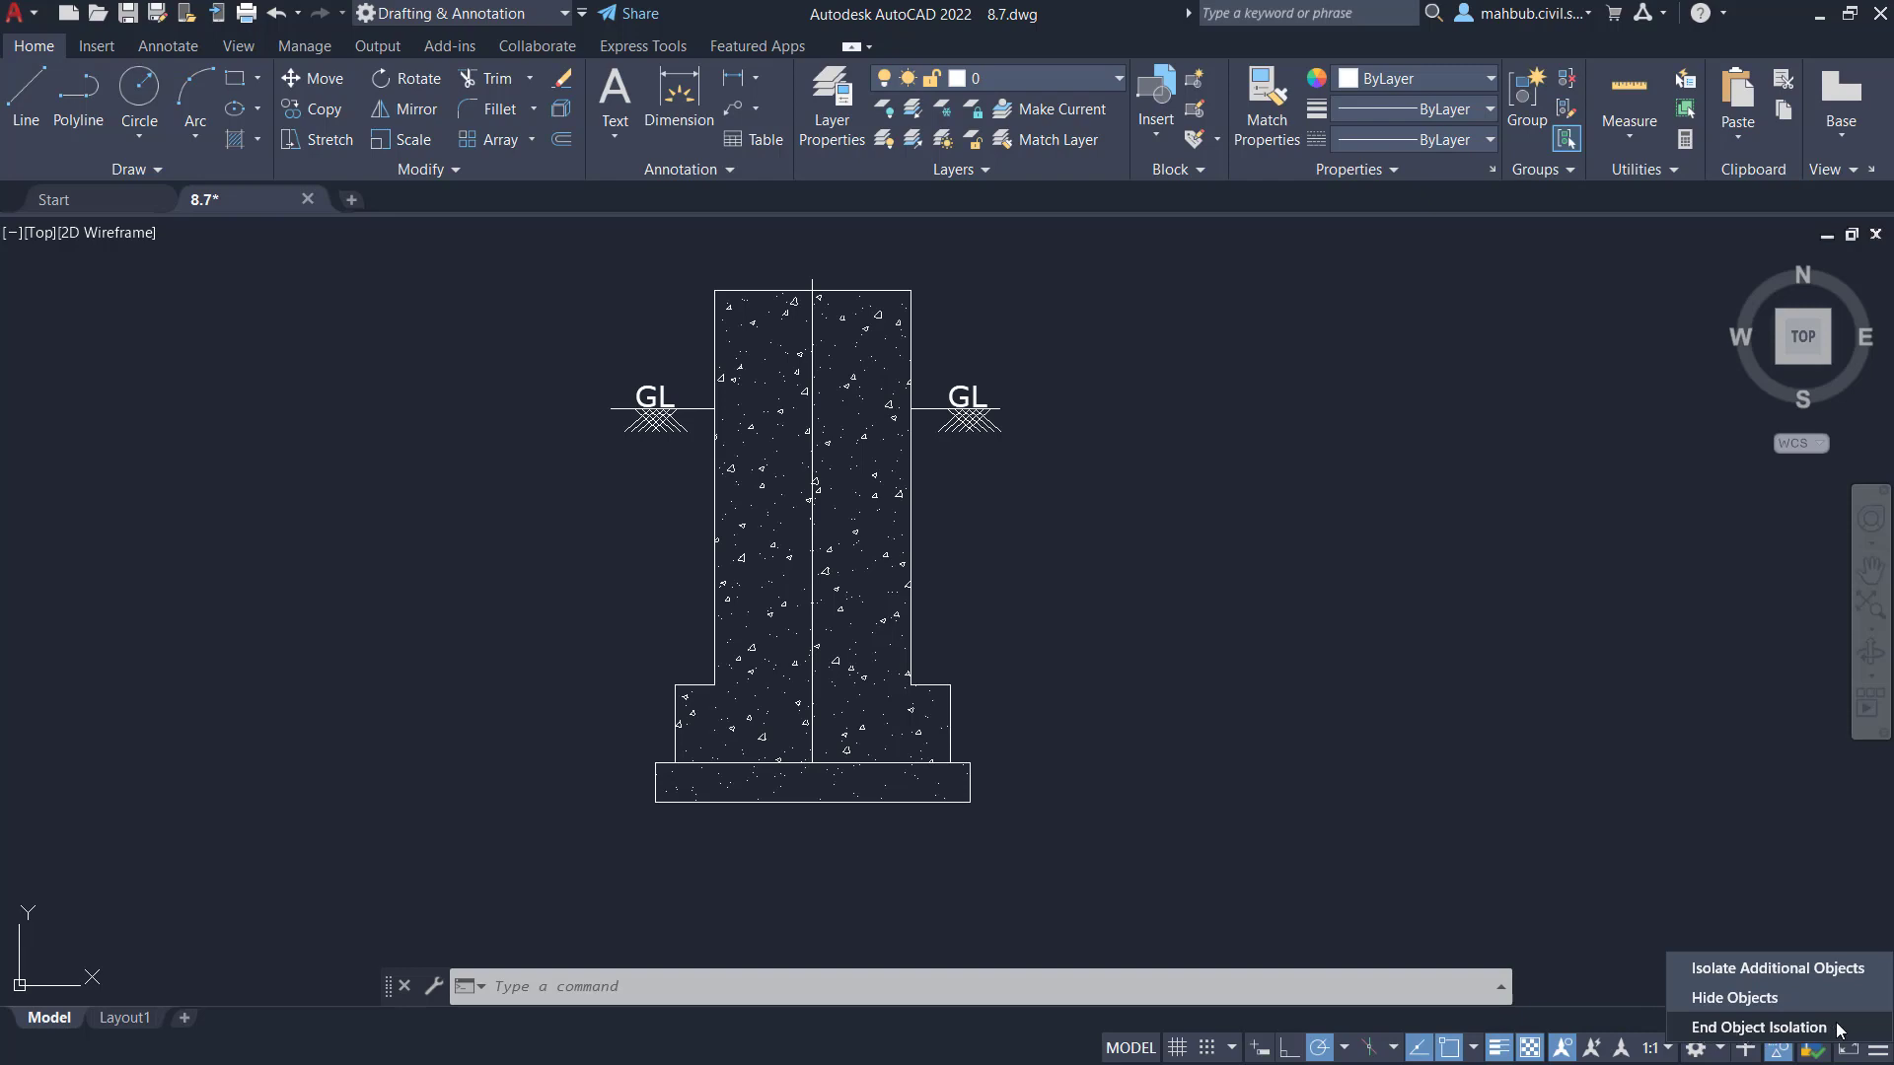
left_click(1751, 1031)
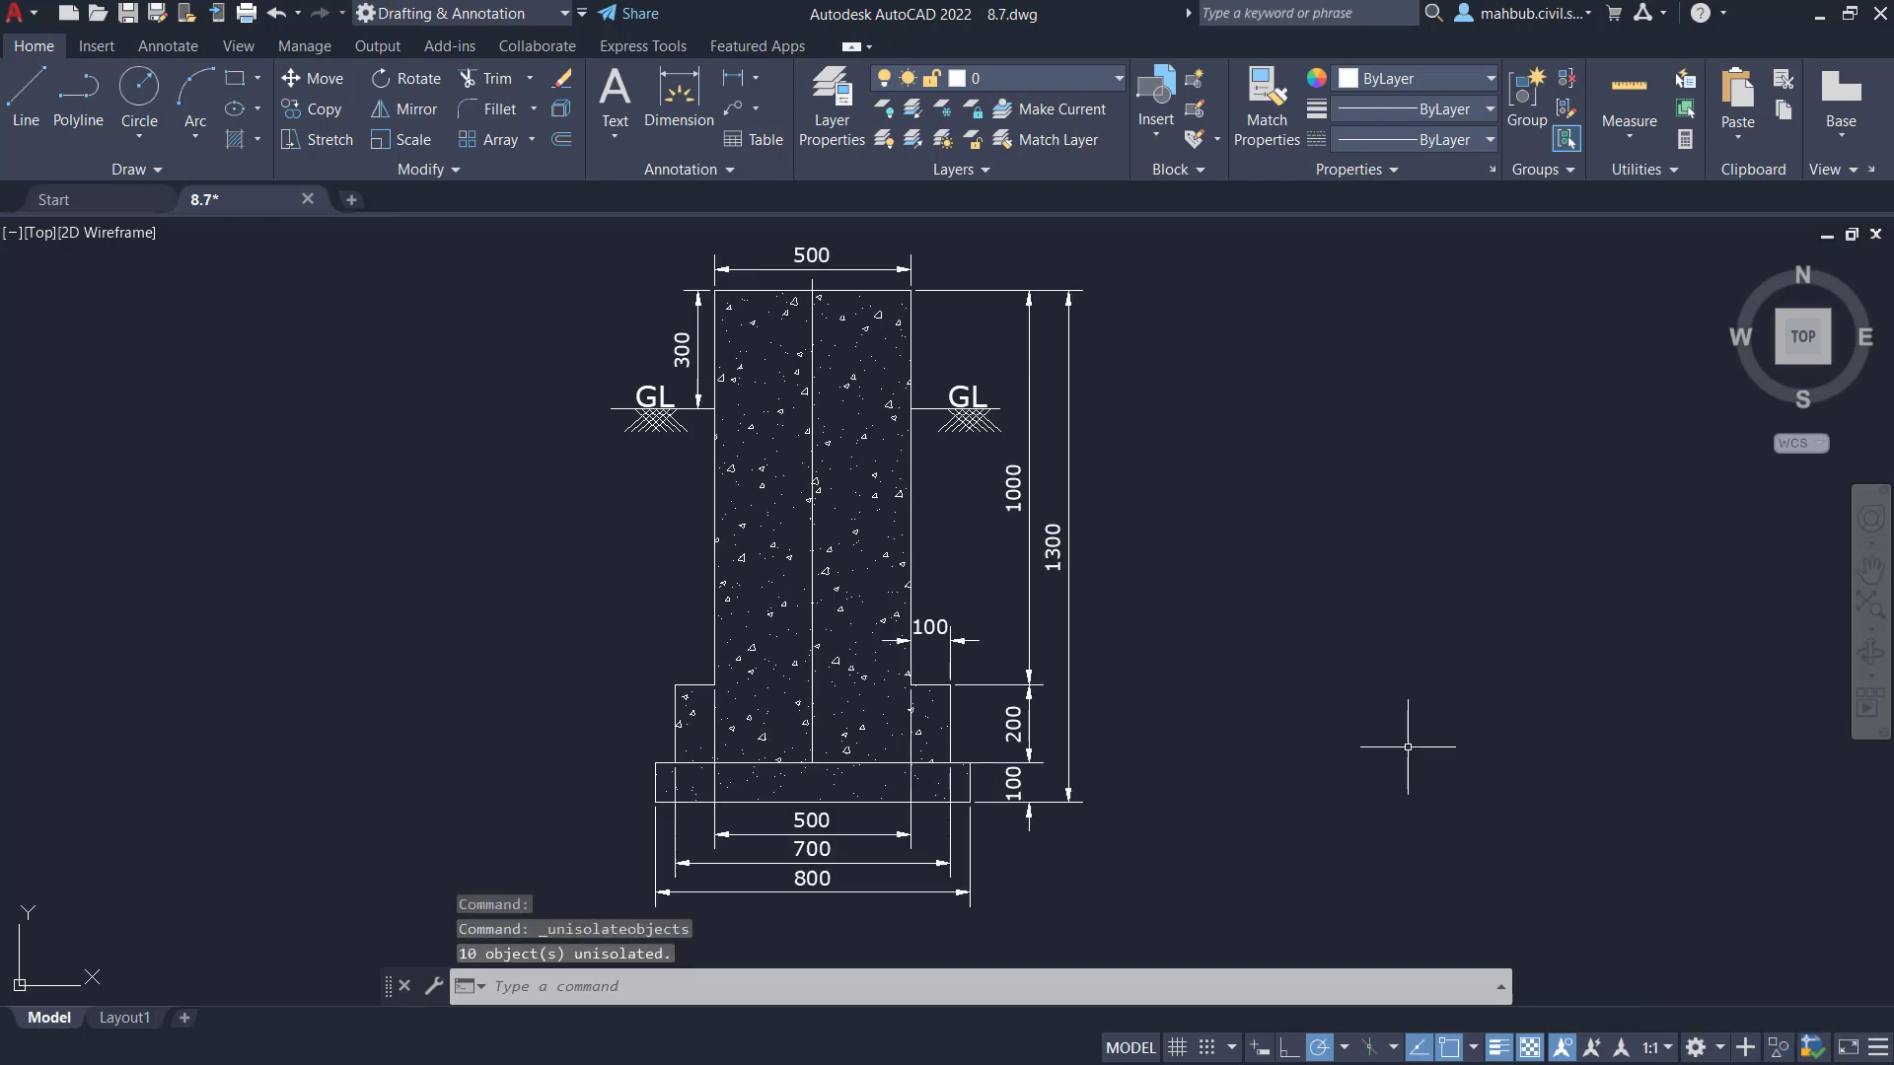